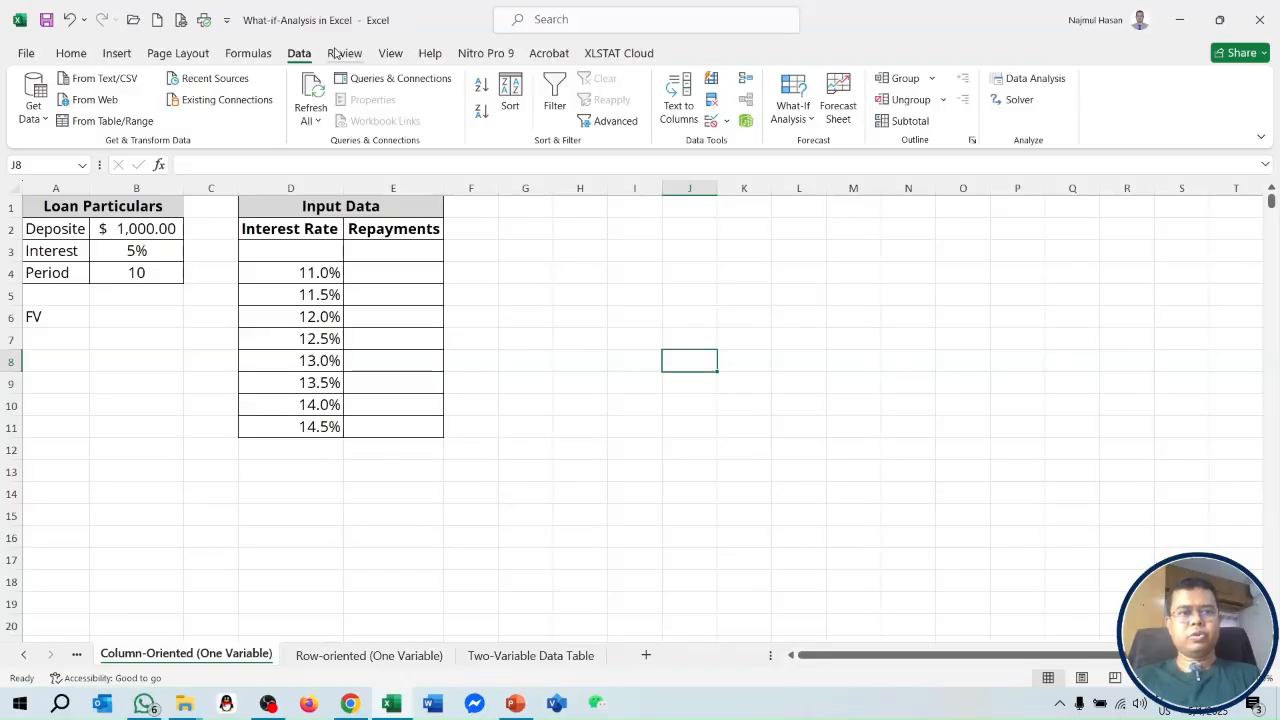
{"action": "left_click", "coordinate": [810, 118]}
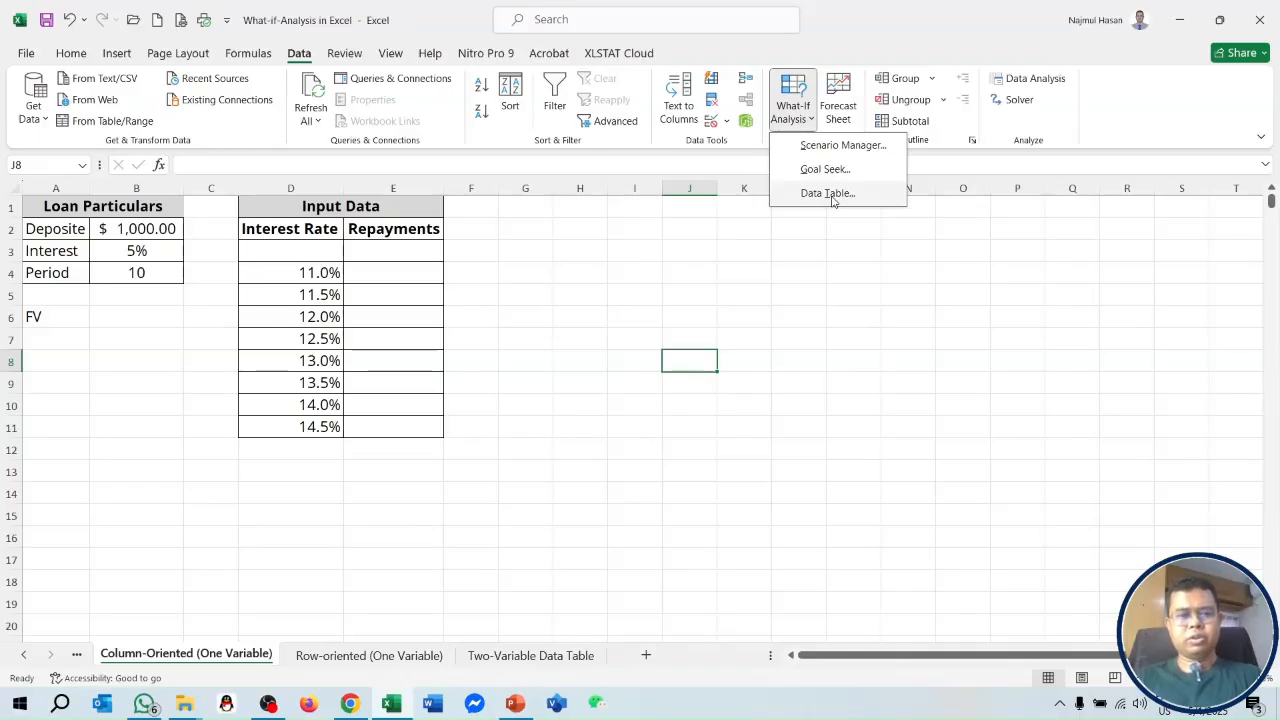
{"action": "left_click", "coordinate": [919, 362]}
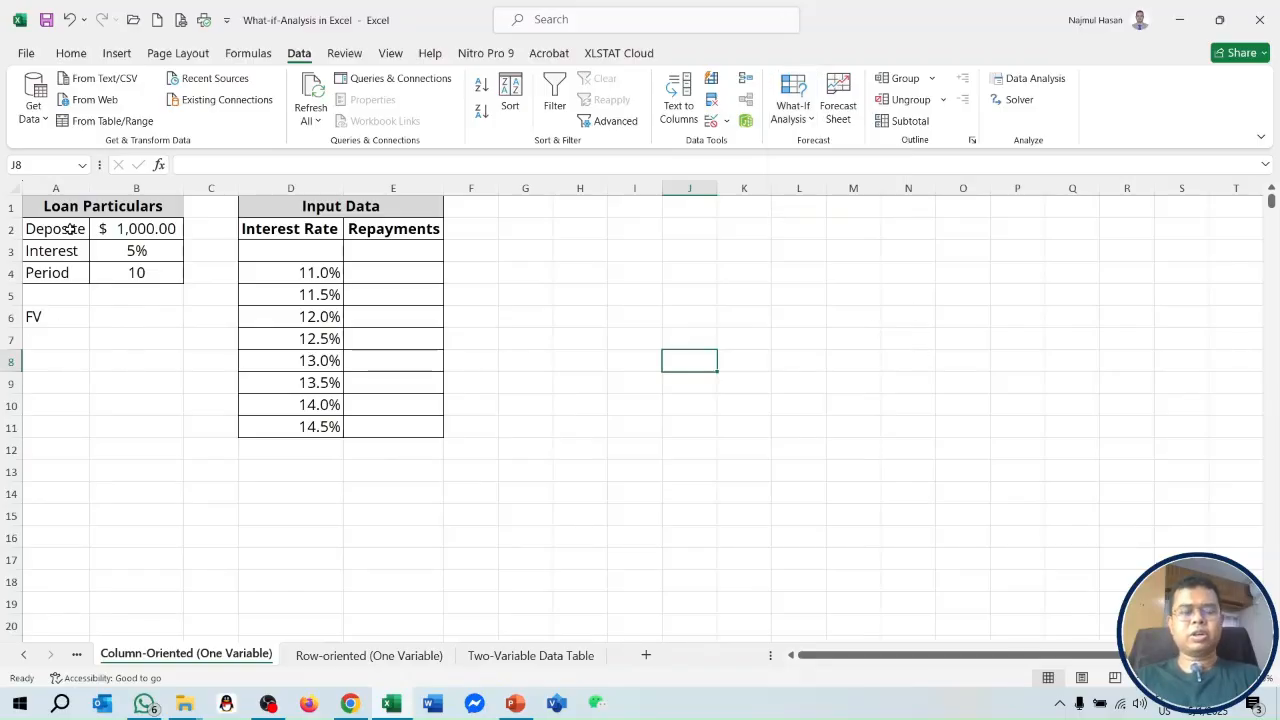
{"action": "left_click", "coordinate": [150, 229]}
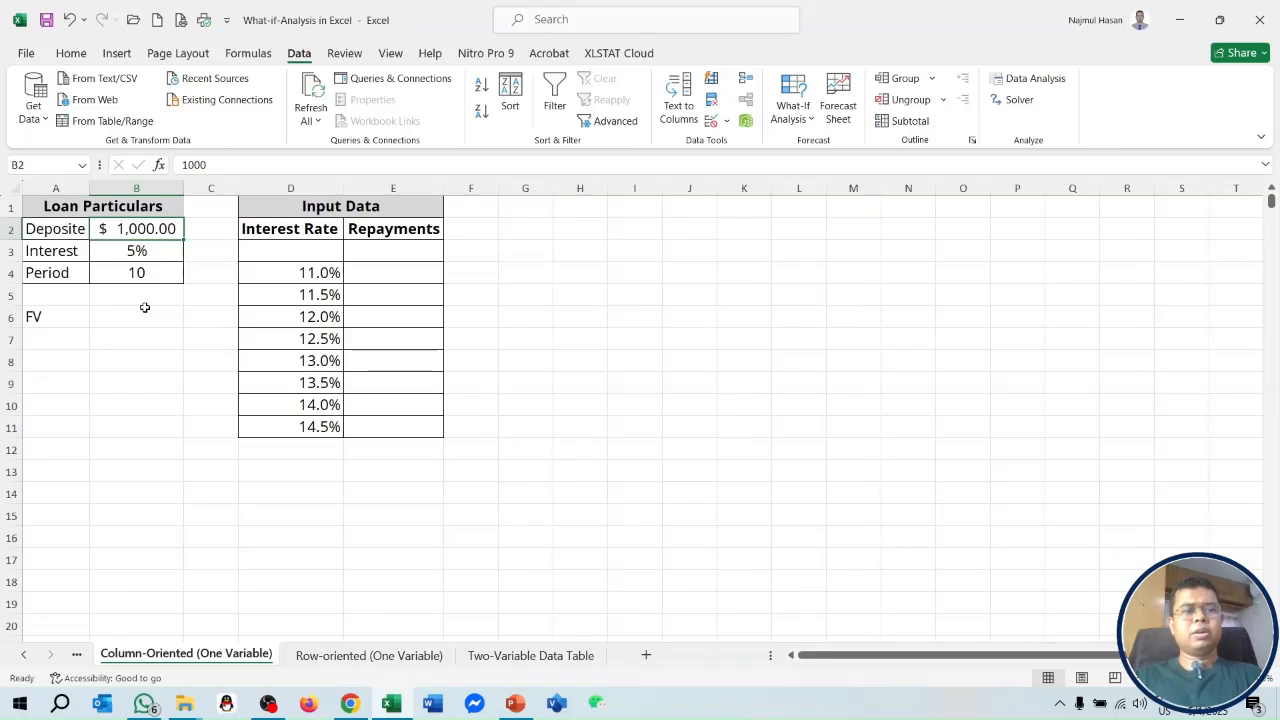
{"action": "left_click", "coordinate": [157, 255]}
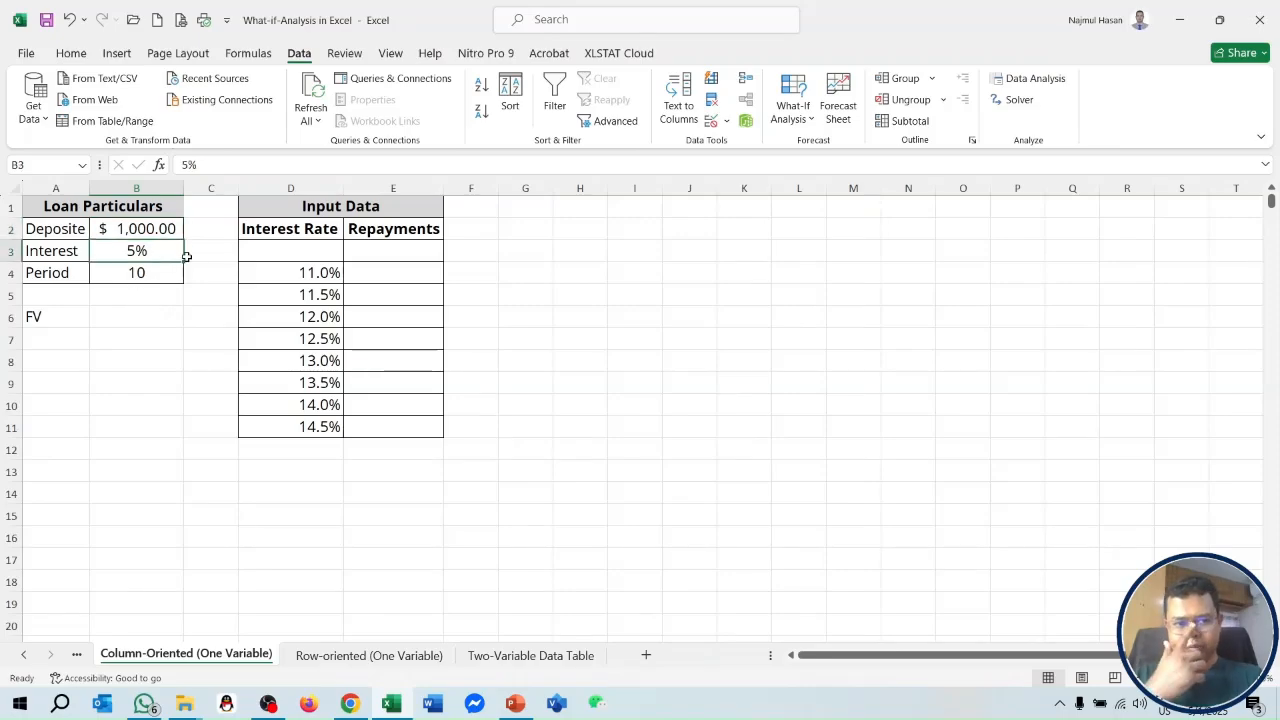
{"action": "left_click", "coordinate": [154, 276]}
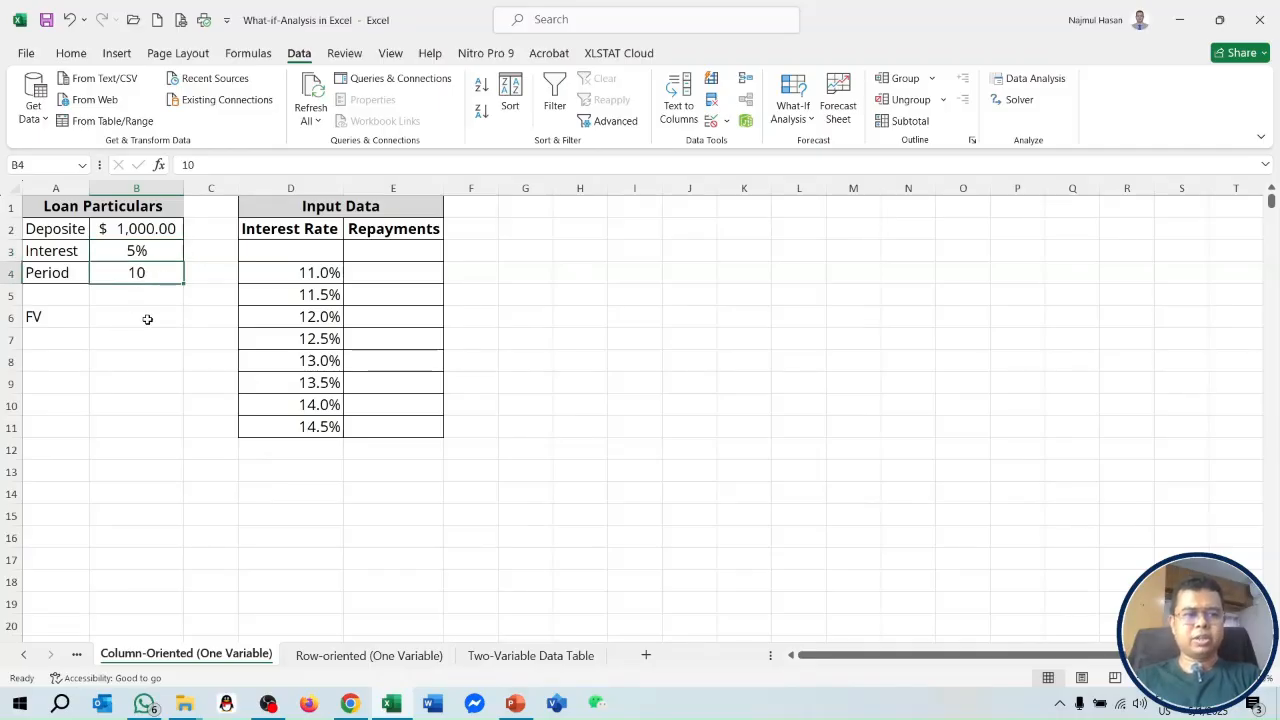
Enter the formula =fv(B3,B4, -B2) in B6 to compute the future value of the deposit.
{"action": "left_click", "coordinate": [147, 318]}
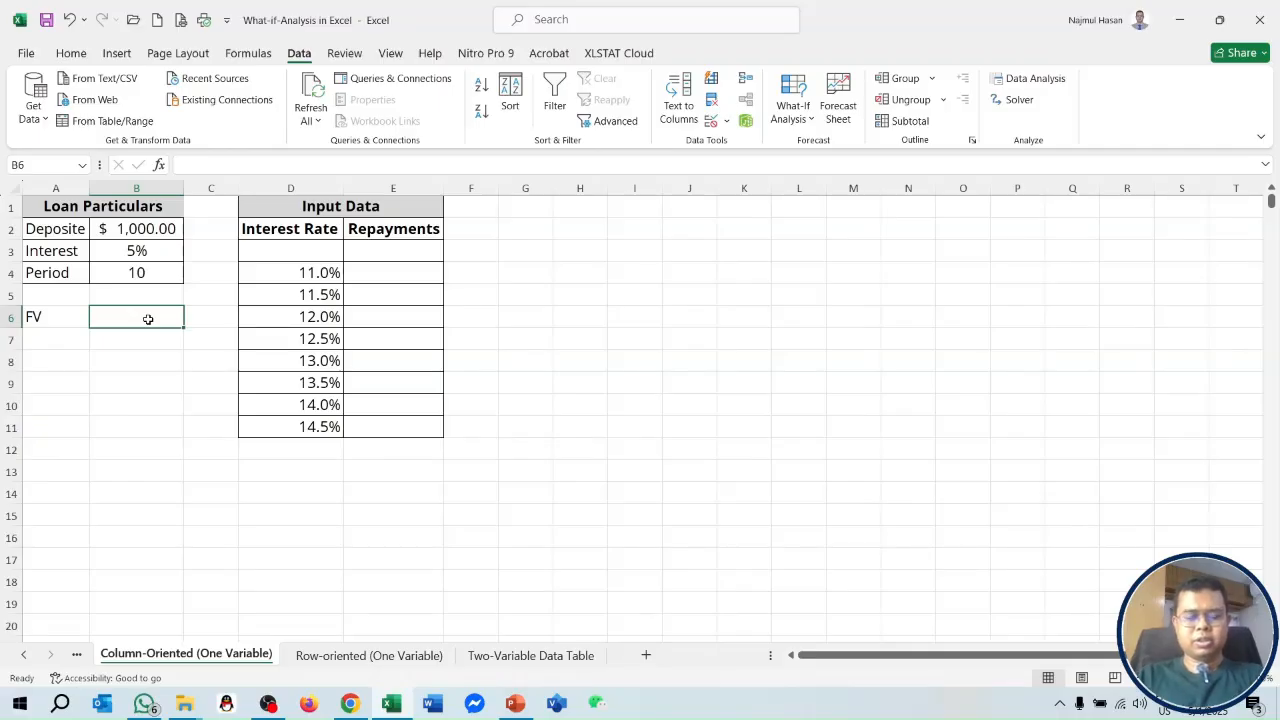
{"action": "type", "text": "="}
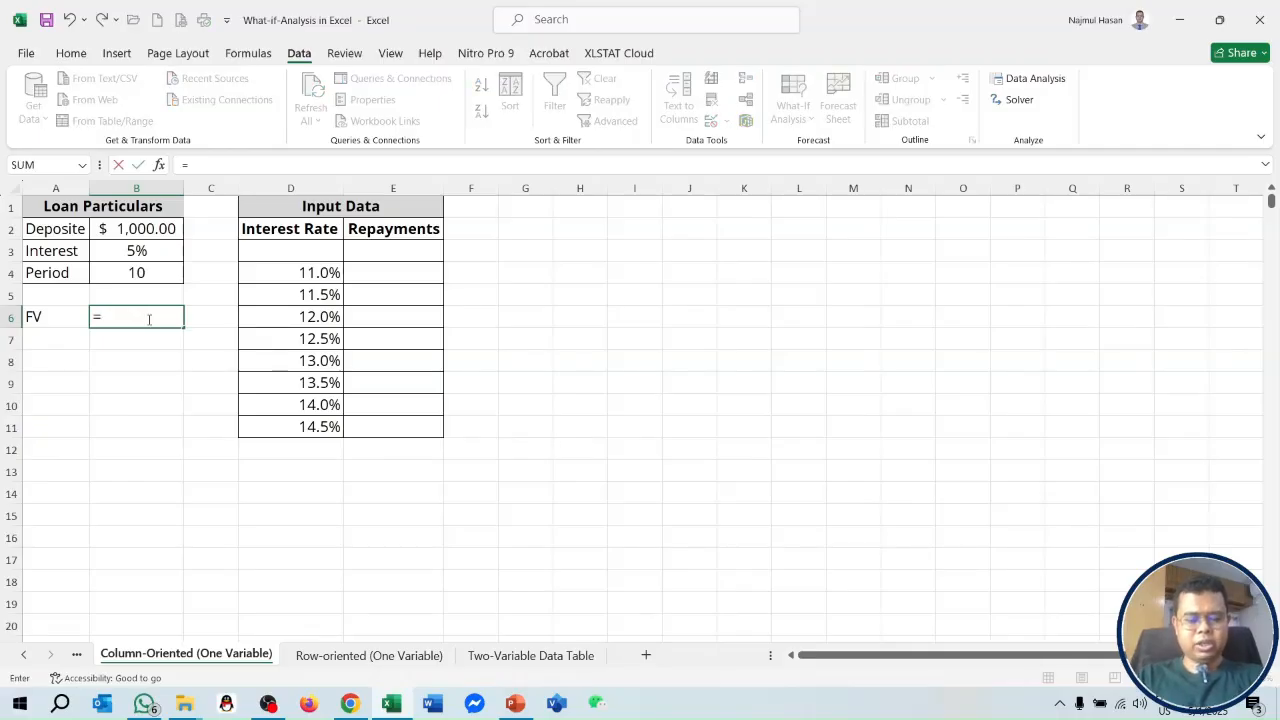
{"action": "type", "text": "fv("}
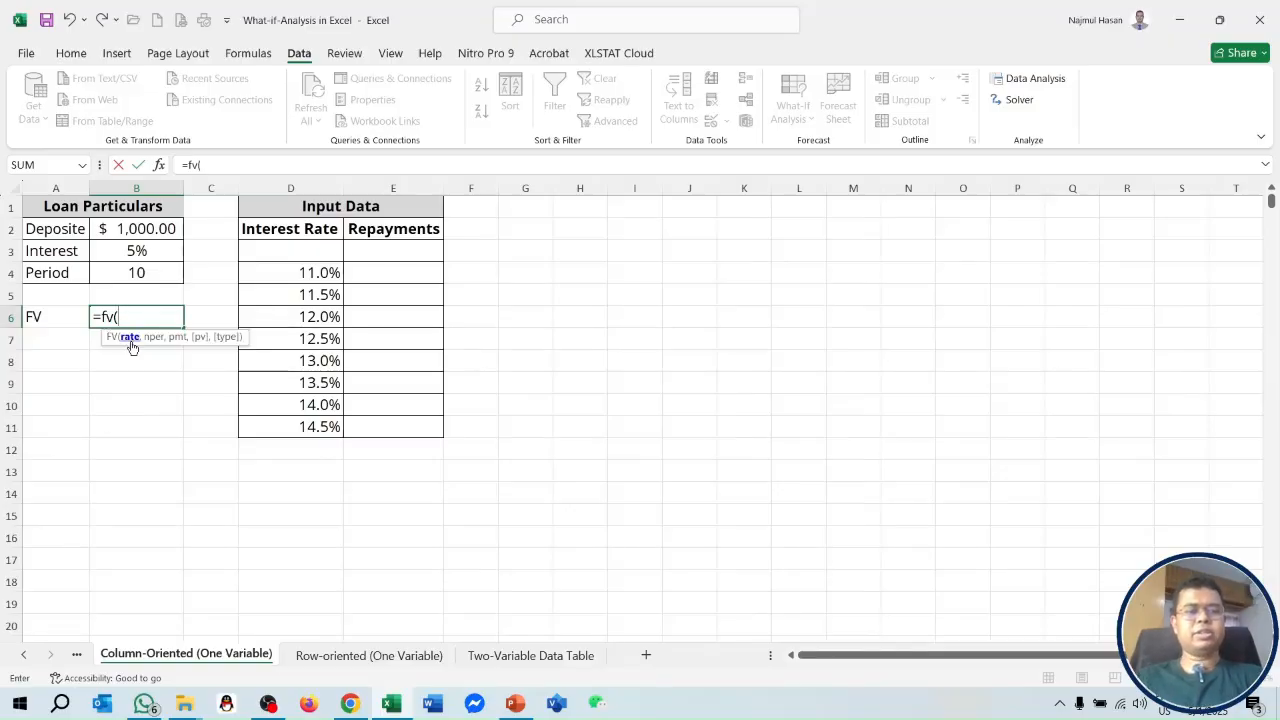
{"action": "left_click", "coordinate": [138, 251]}
{"action": "type", "text": ","}
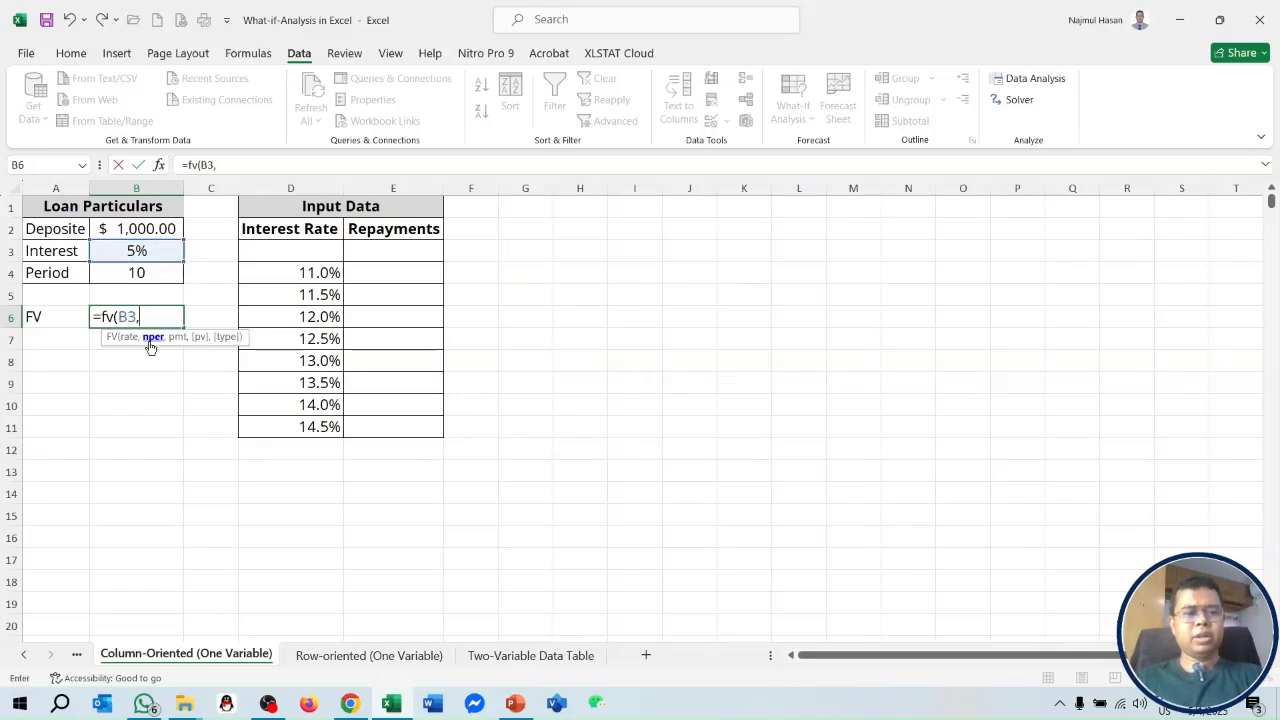
{"action": "left_click", "coordinate": [161, 272]}
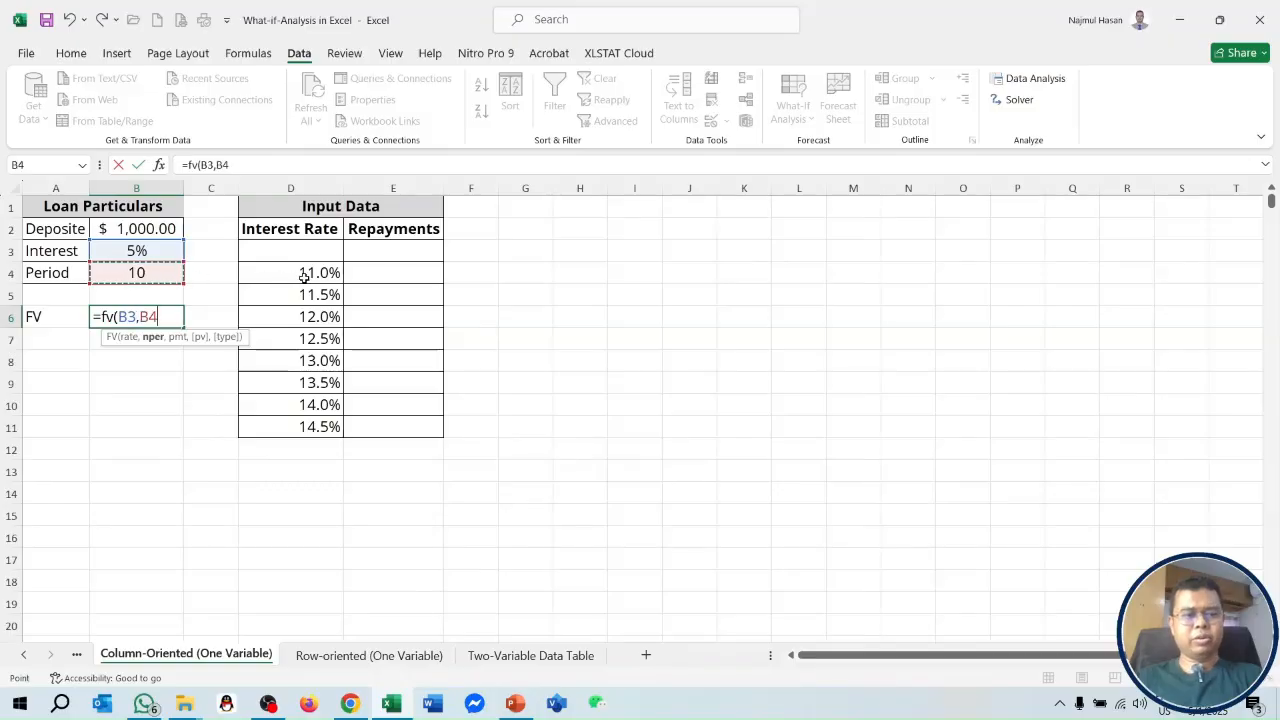
{"action": "type", "text": ","}
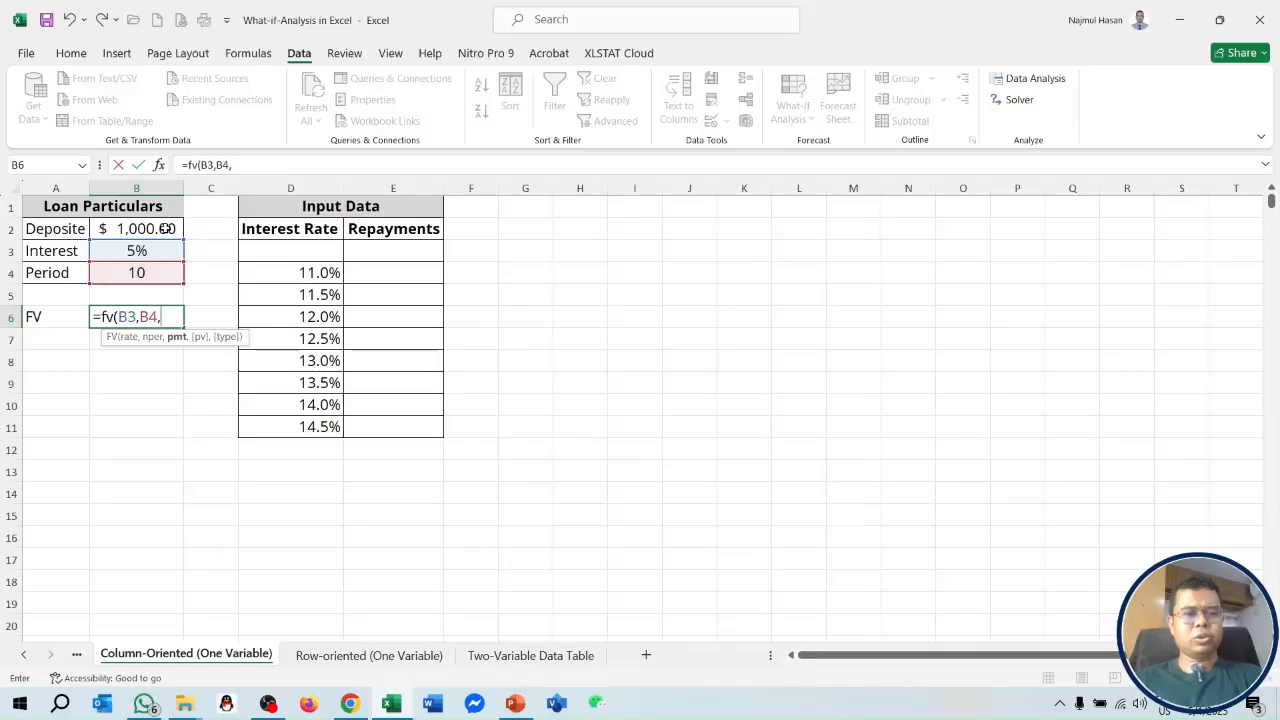
{"action": "left_click", "coordinate": [167, 228]}
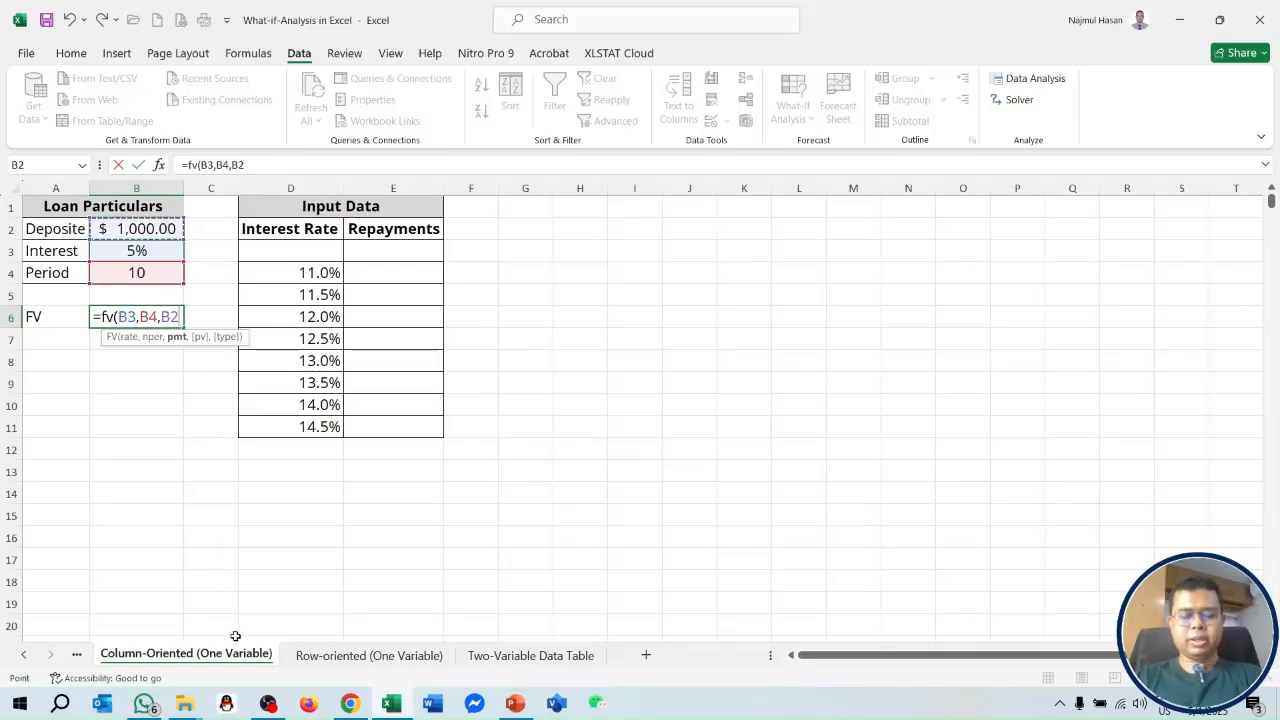
{"action": "type", "text": ")"}
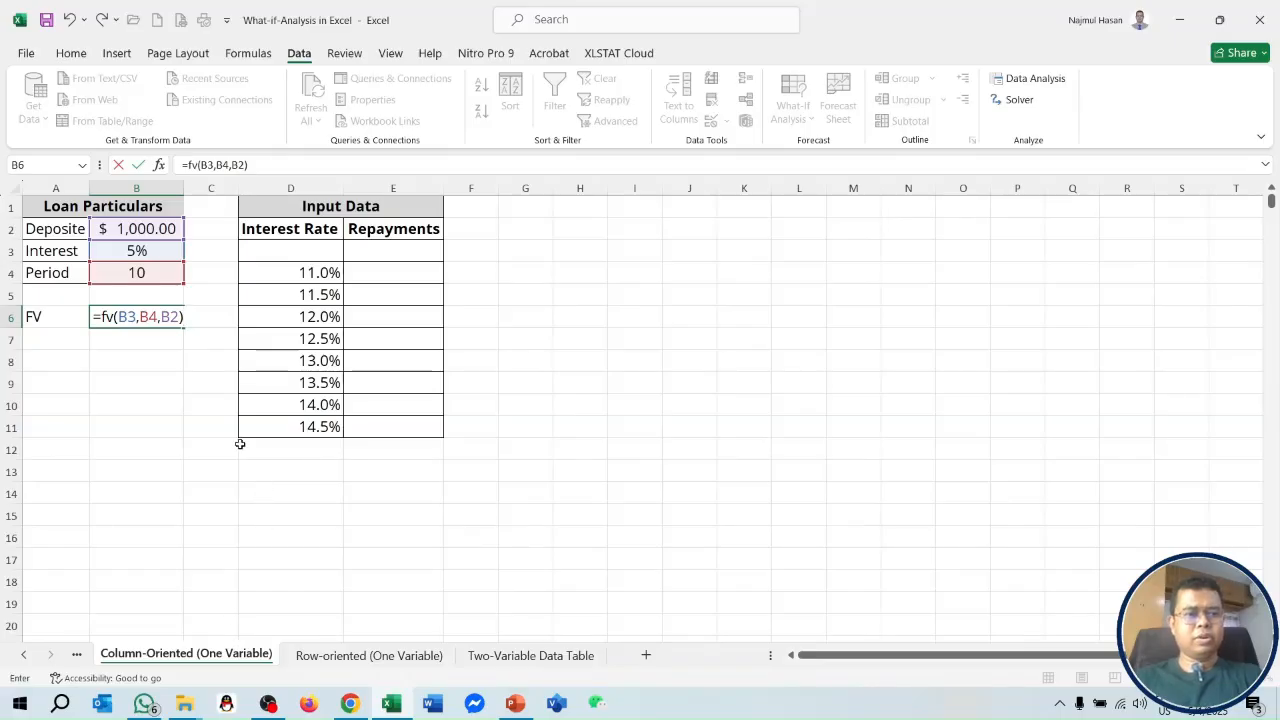
{"action": "left_click", "coordinate": [230, 165]}
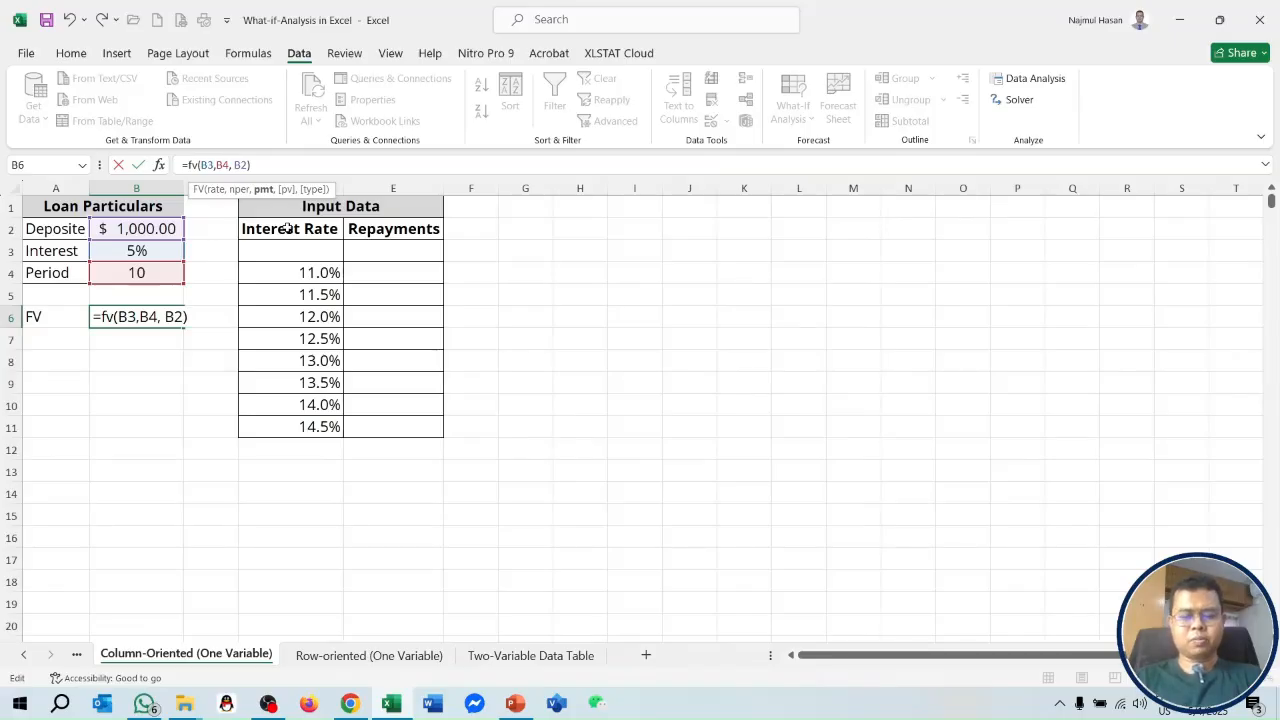
{"action": "type", "text": "-"}
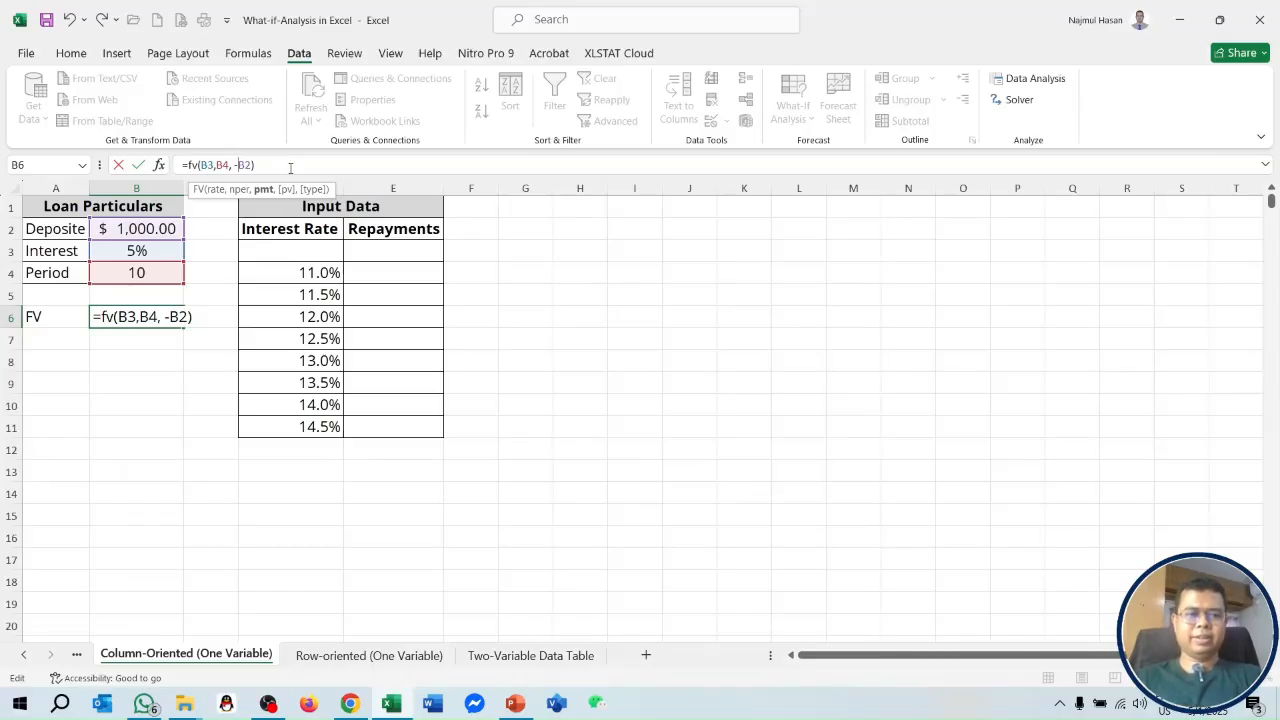
{"action": "left_click", "coordinate": [291, 161]}
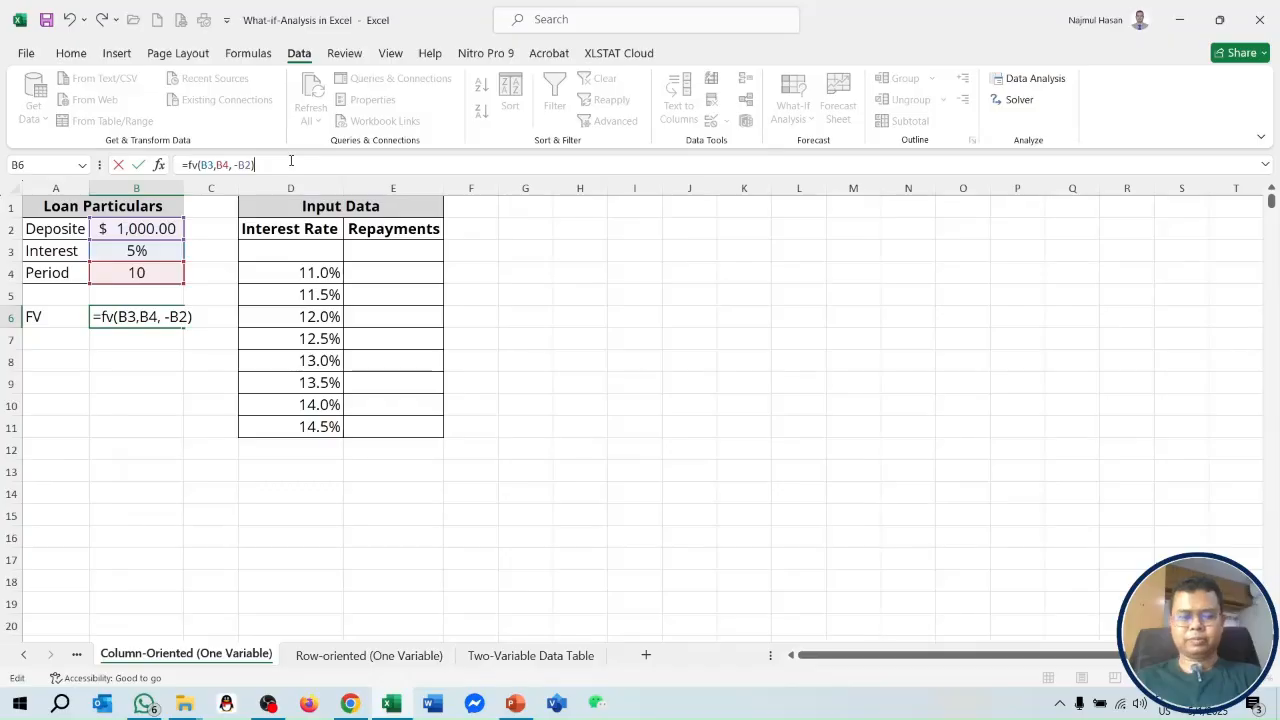
{"action": "key", "text": "Return"}
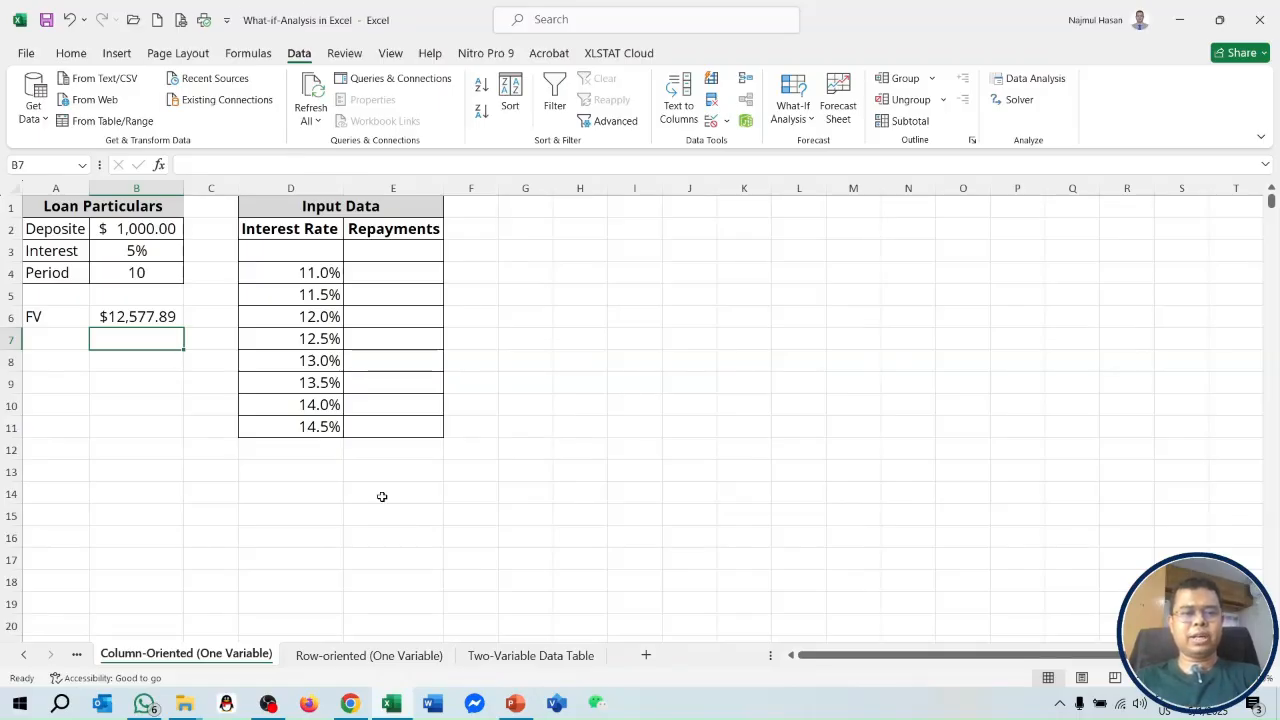
{"action": "left_click", "coordinate": [322, 274]}
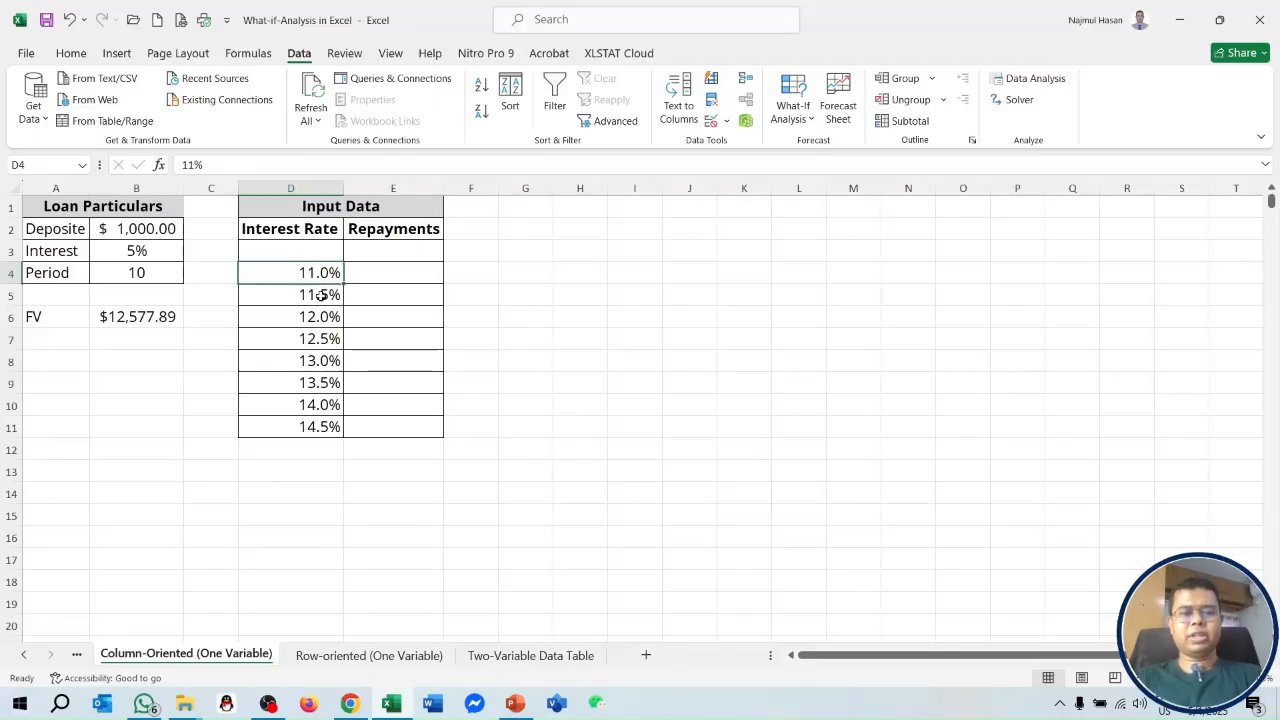
{"action": "left_click", "coordinate": [324, 295]}
{"action": "left_click", "coordinate": [326, 318]}
{"action": "left_click", "coordinate": [324, 341]}
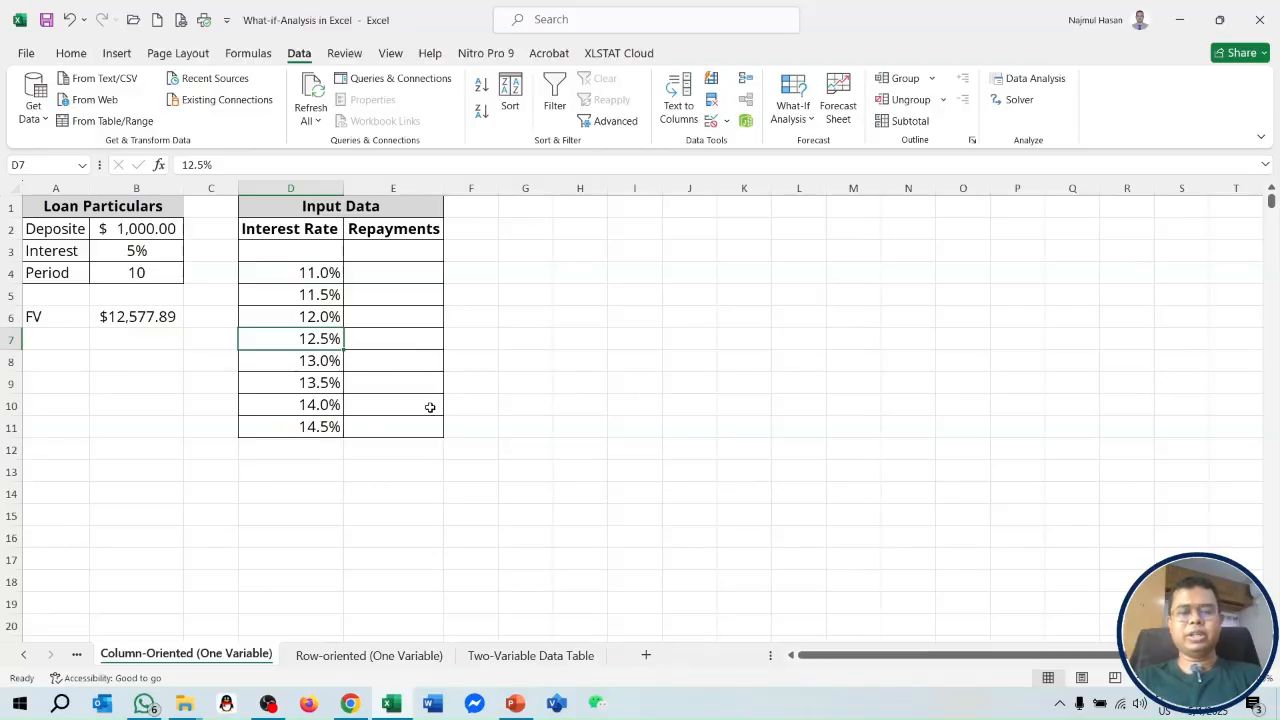
Link E3 above the repayments column to the FV result with the formula =B6.
{"action": "left_click", "coordinate": [400, 250]}
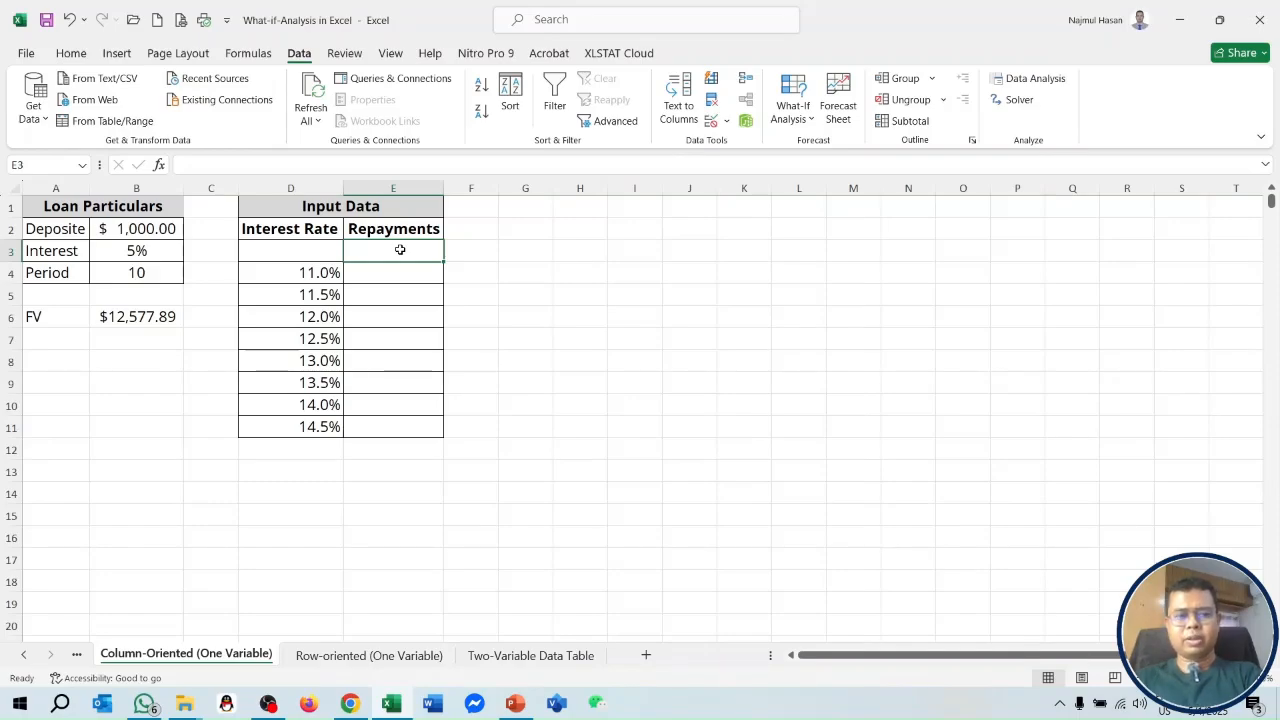
{"action": "type", "text": "="}
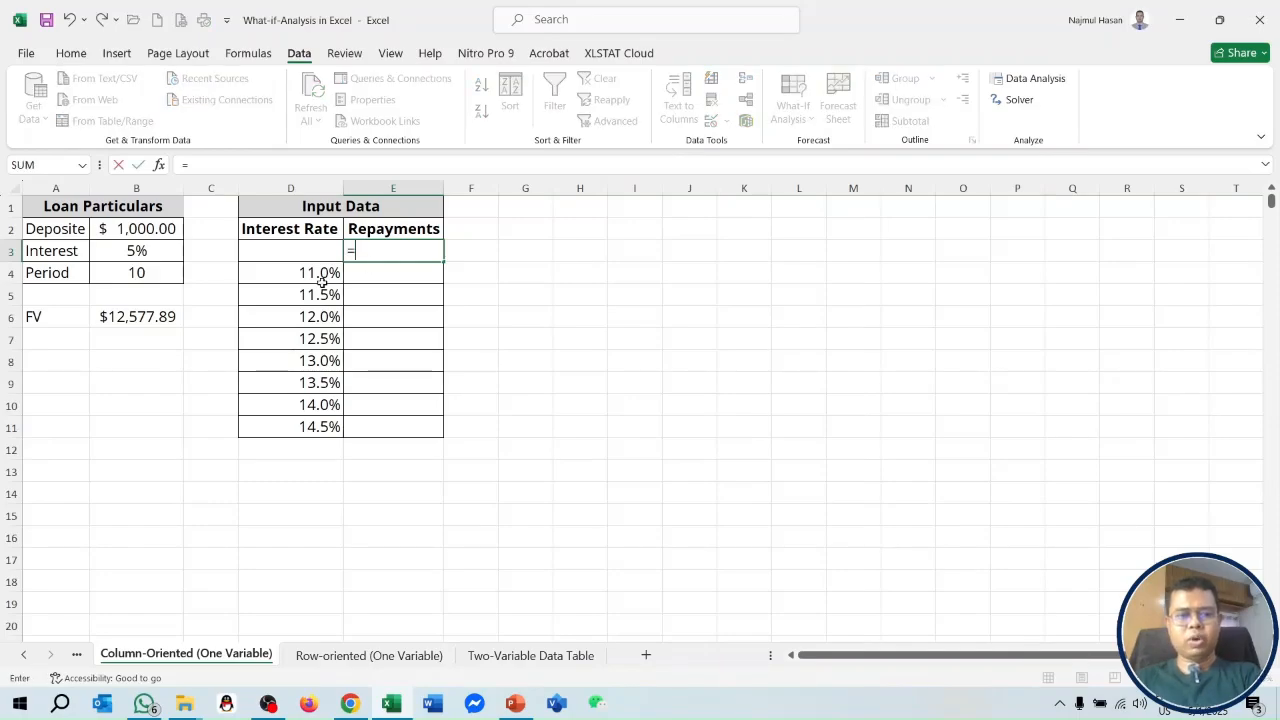
{"action": "left_click", "coordinate": [158, 318]}
{"action": "key", "text": "Return"}
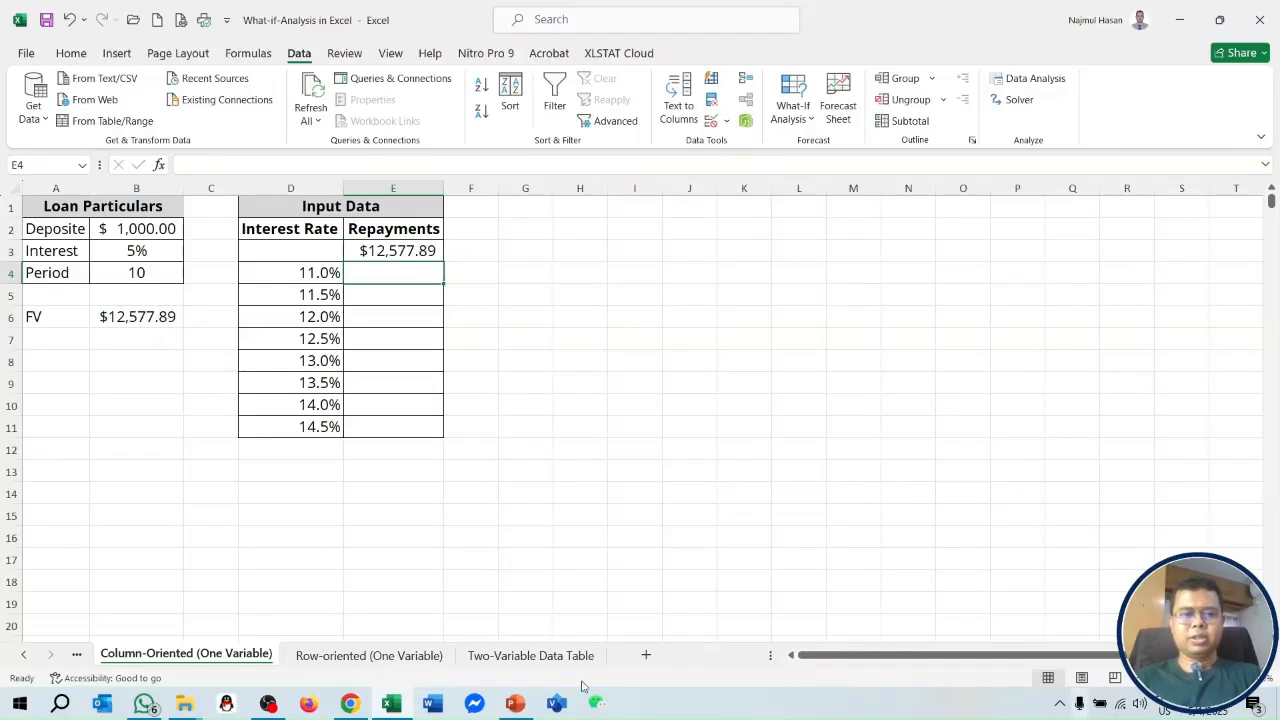
Create a one-variable data table on D3:E11 using B3 as the column input cell.
{"action": "left_click_drag", "start_coordinate": [322, 251], "coordinate": [416, 428]}
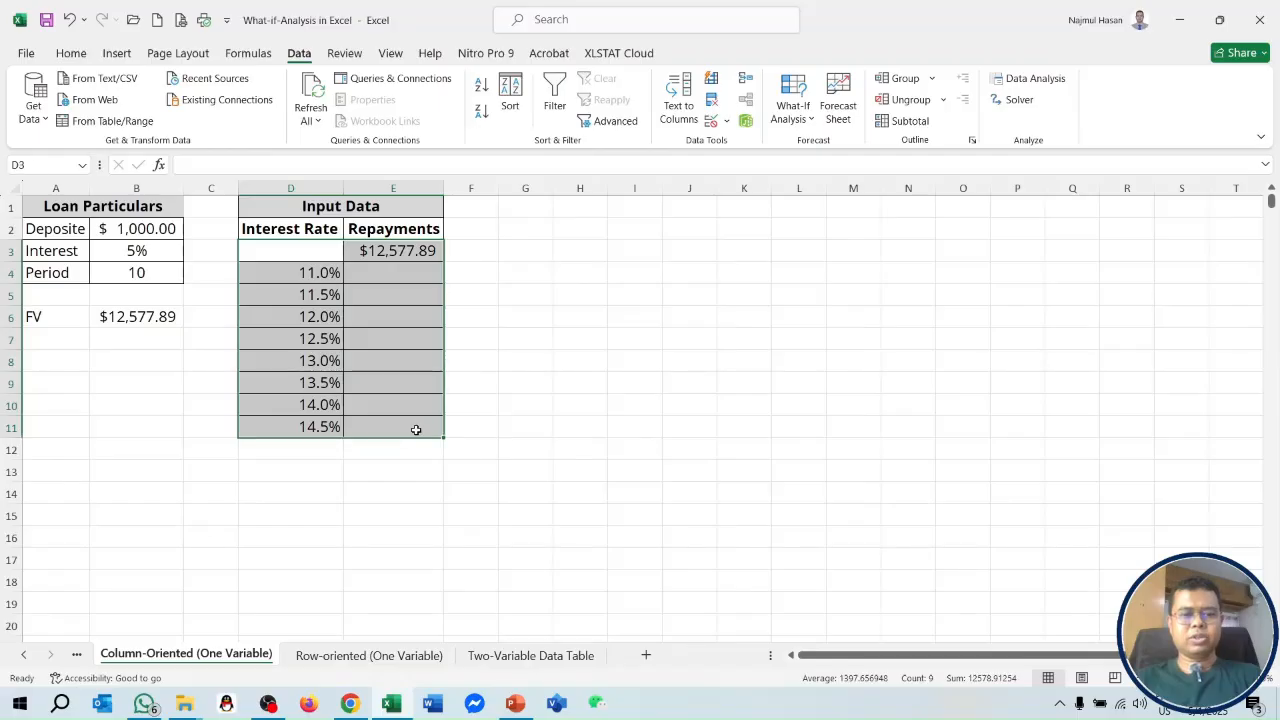
{"action": "left_click", "coordinate": [808, 119]}
{"action": "left_click", "coordinate": [835, 190]}
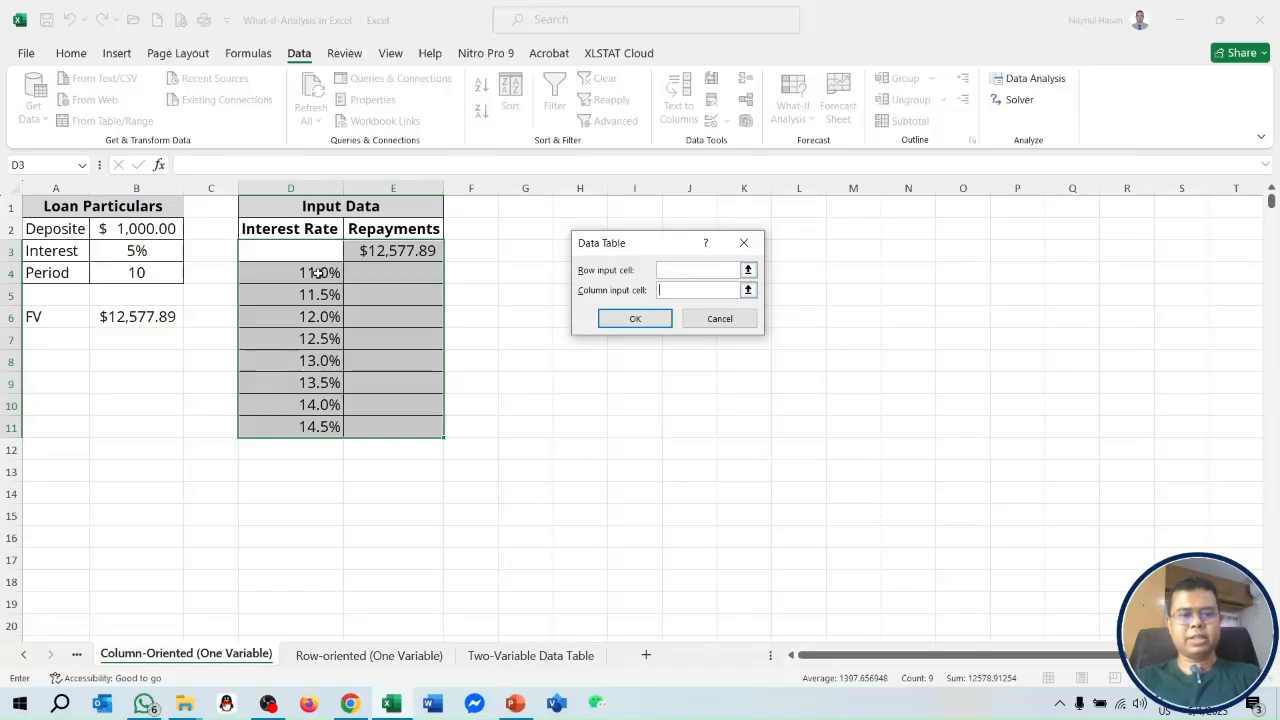
{"action": "left_click", "coordinate": [160, 253]}
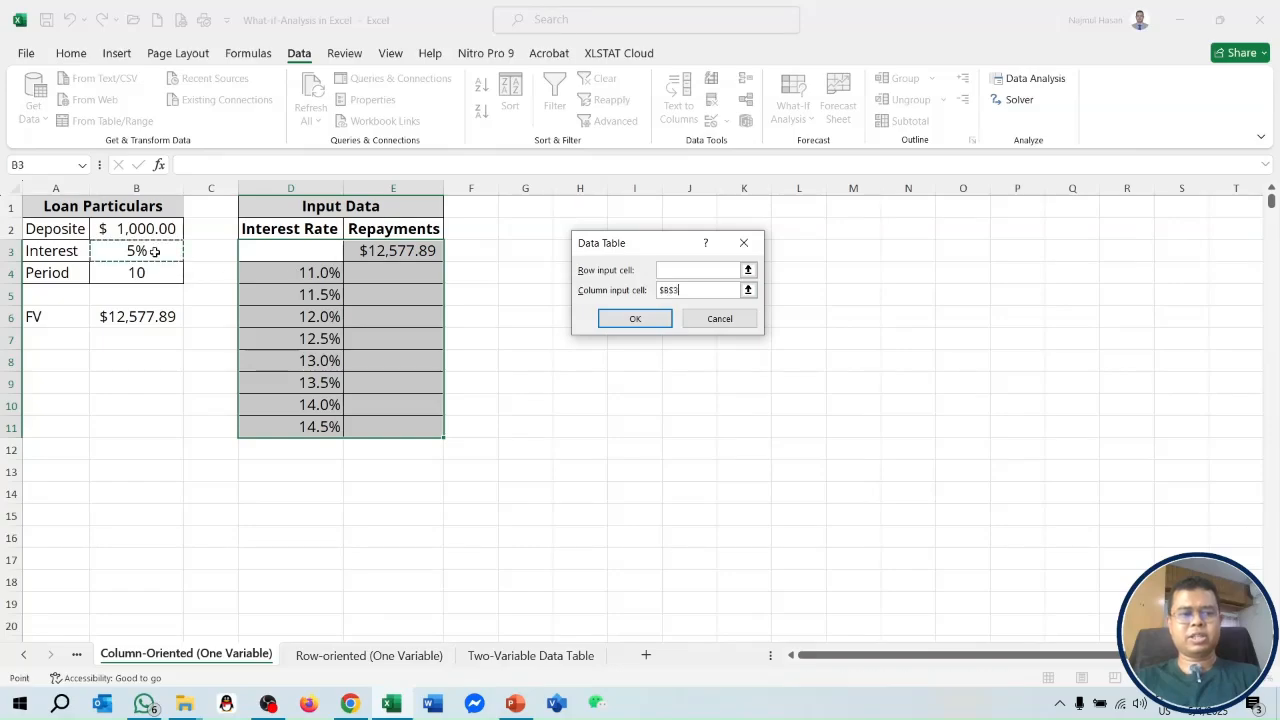
{"action": "left_click", "coordinate": [634, 320]}
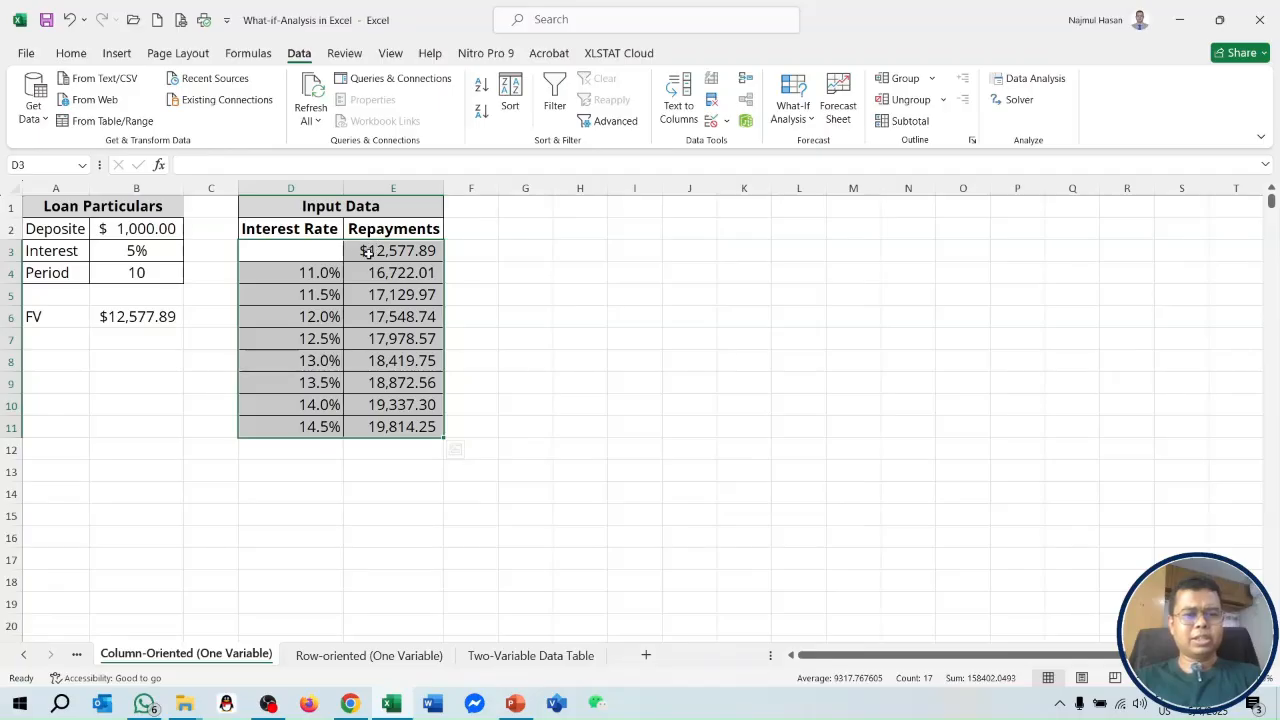
{"action": "left_click", "coordinate": [84, 58]}
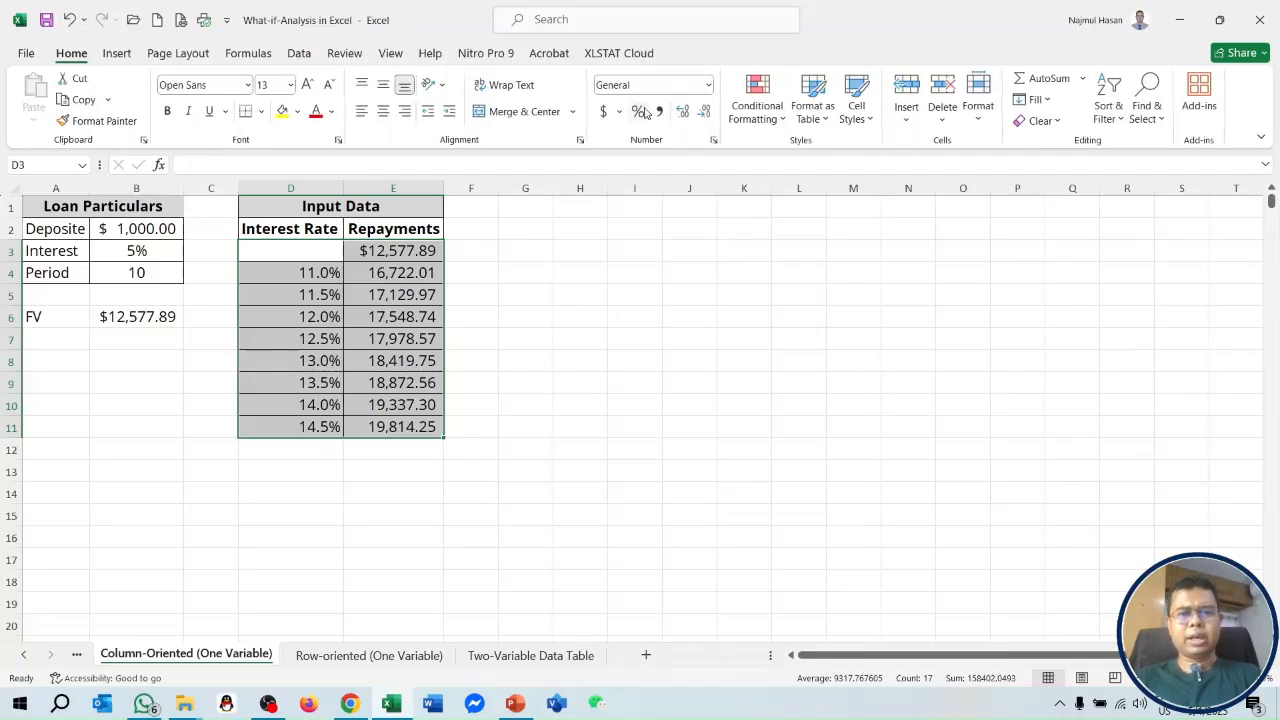
{"action": "left_click", "coordinate": [602, 112]}
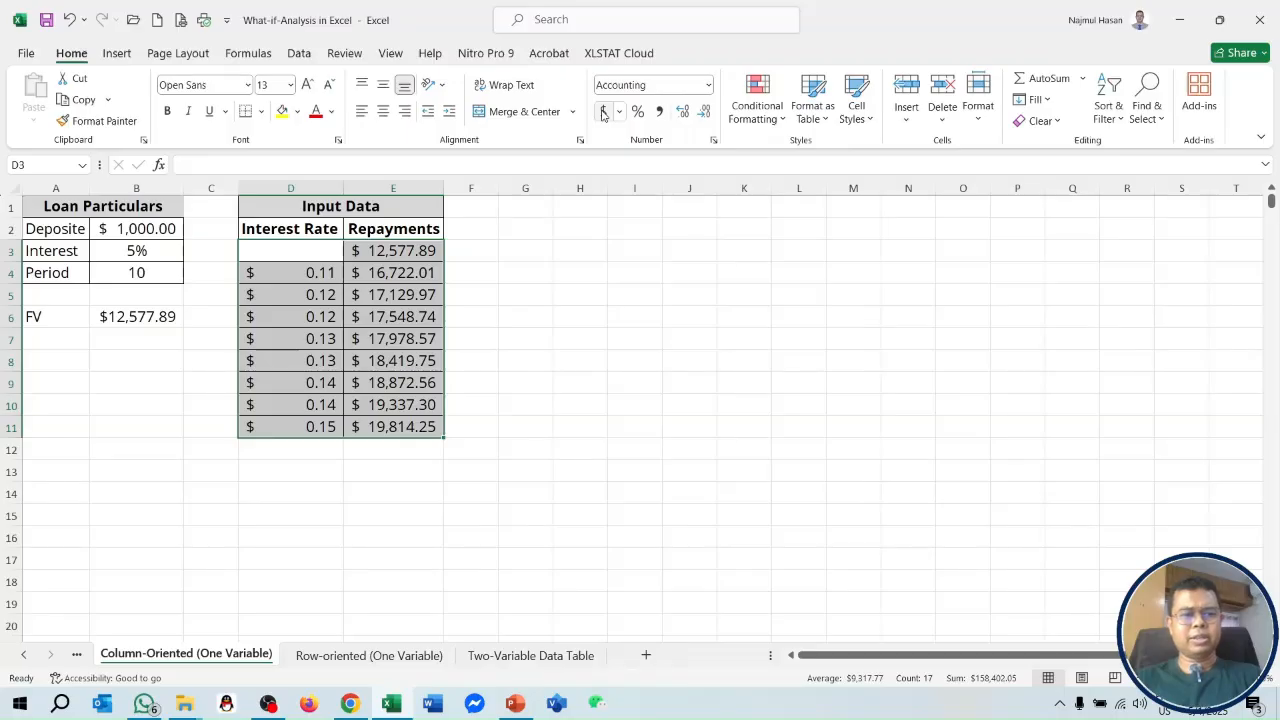
{"action": "key", "text": "ctrl+z"}
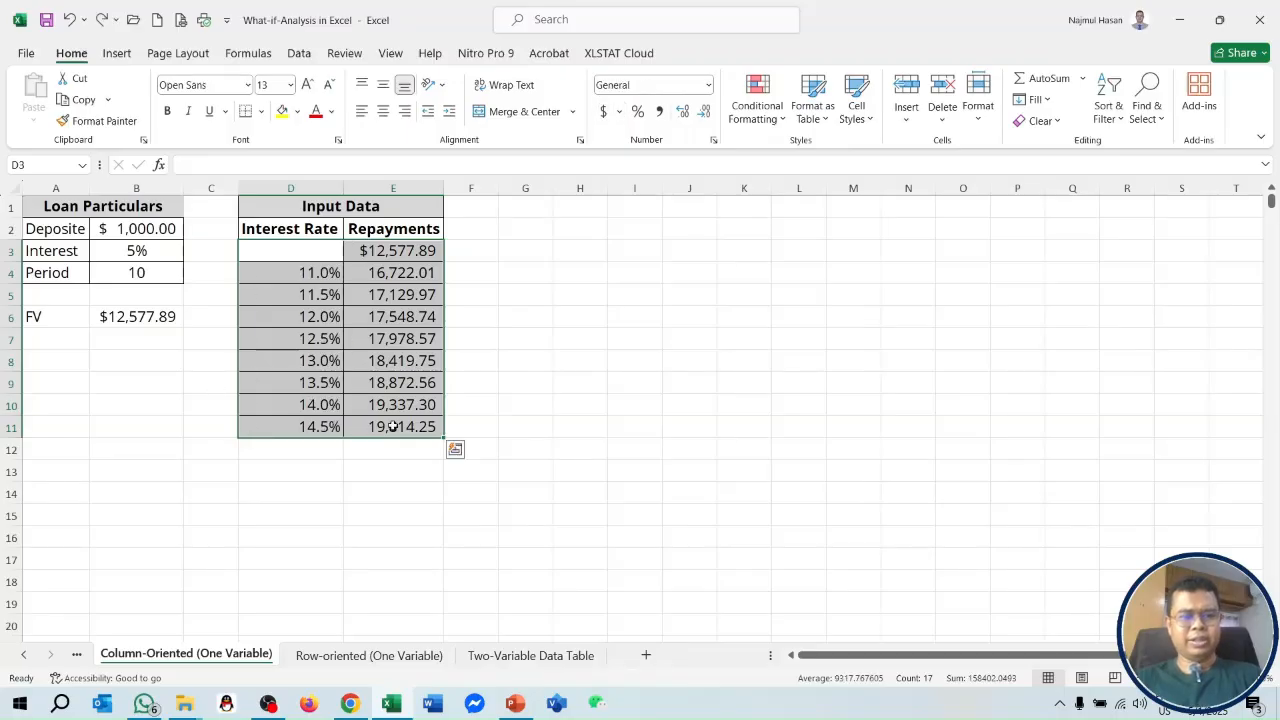
Apply the Accounting number format to the repayment values in E3:E11.
{"action": "left_click", "coordinate": [500, 402]}
{"action": "left_click_drag", "start_coordinate": [412, 255], "coordinate": [418, 428]}
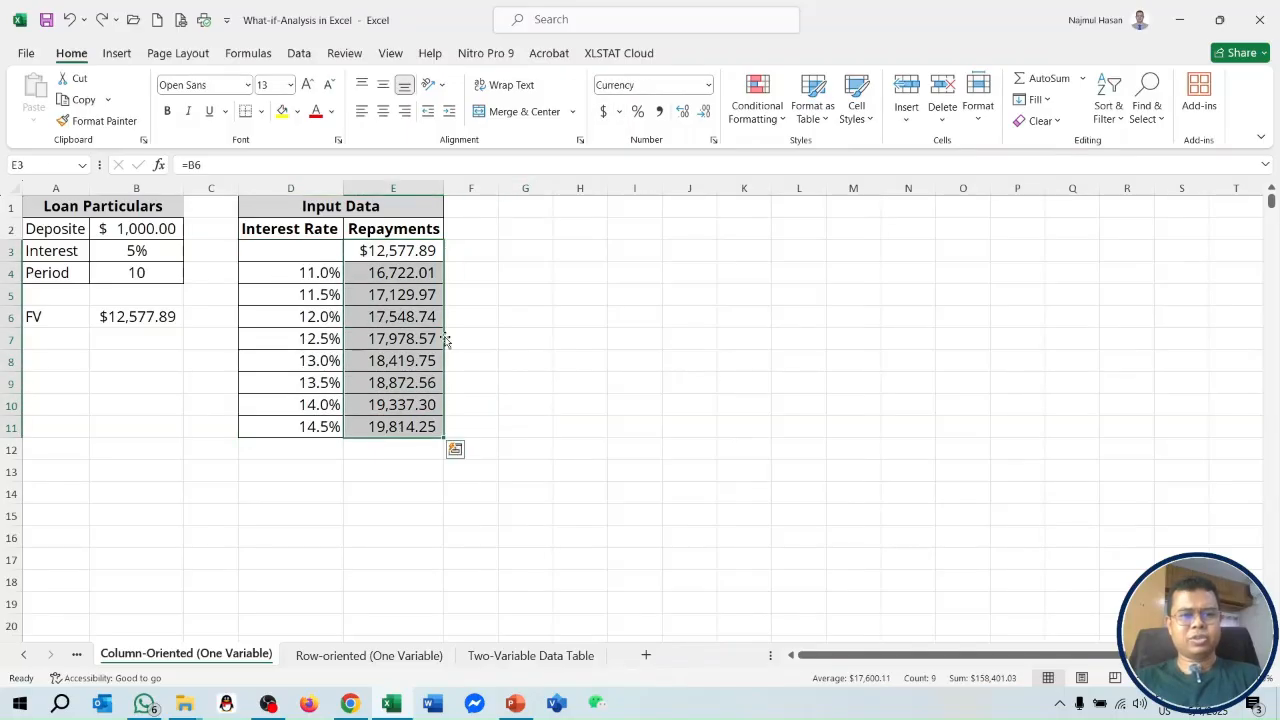
{"action": "left_click", "coordinate": [603, 112]}
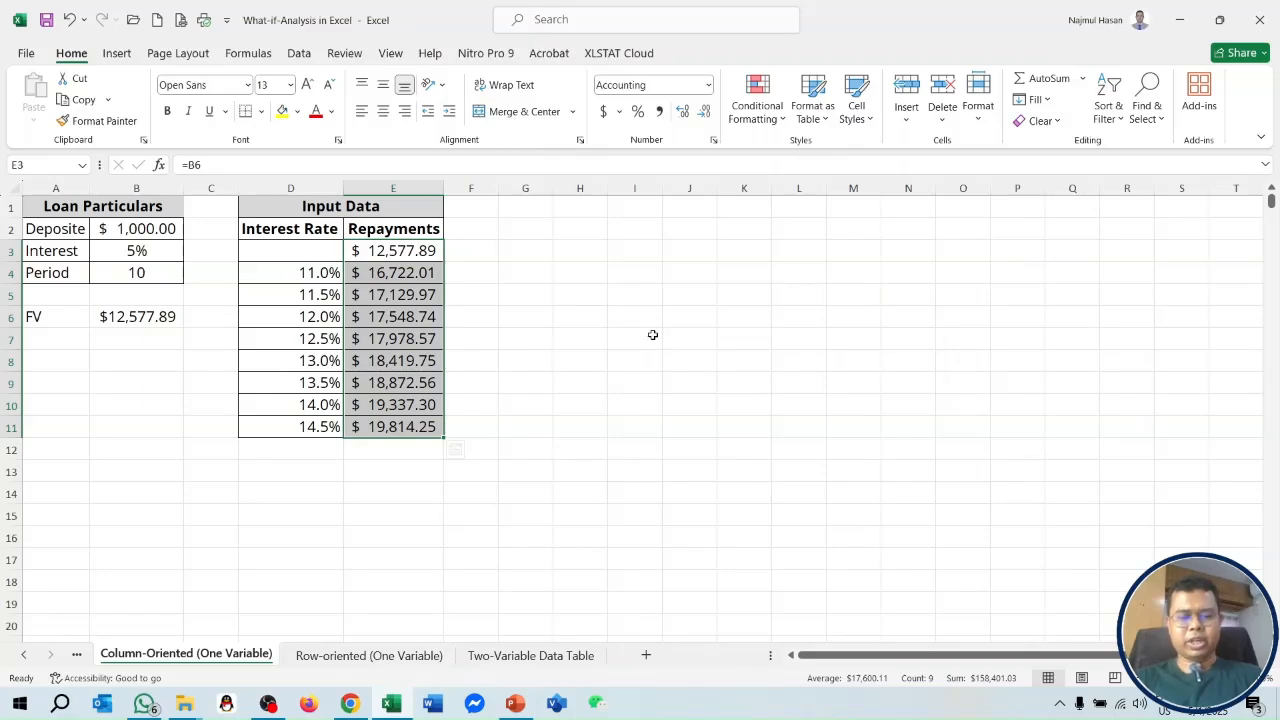
On the Row-oriented sheet, enter the formula =fv(B3,B4,-B2) in B6 to compute the loan's future value.
{"action": "left_click", "coordinate": [370, 655]}
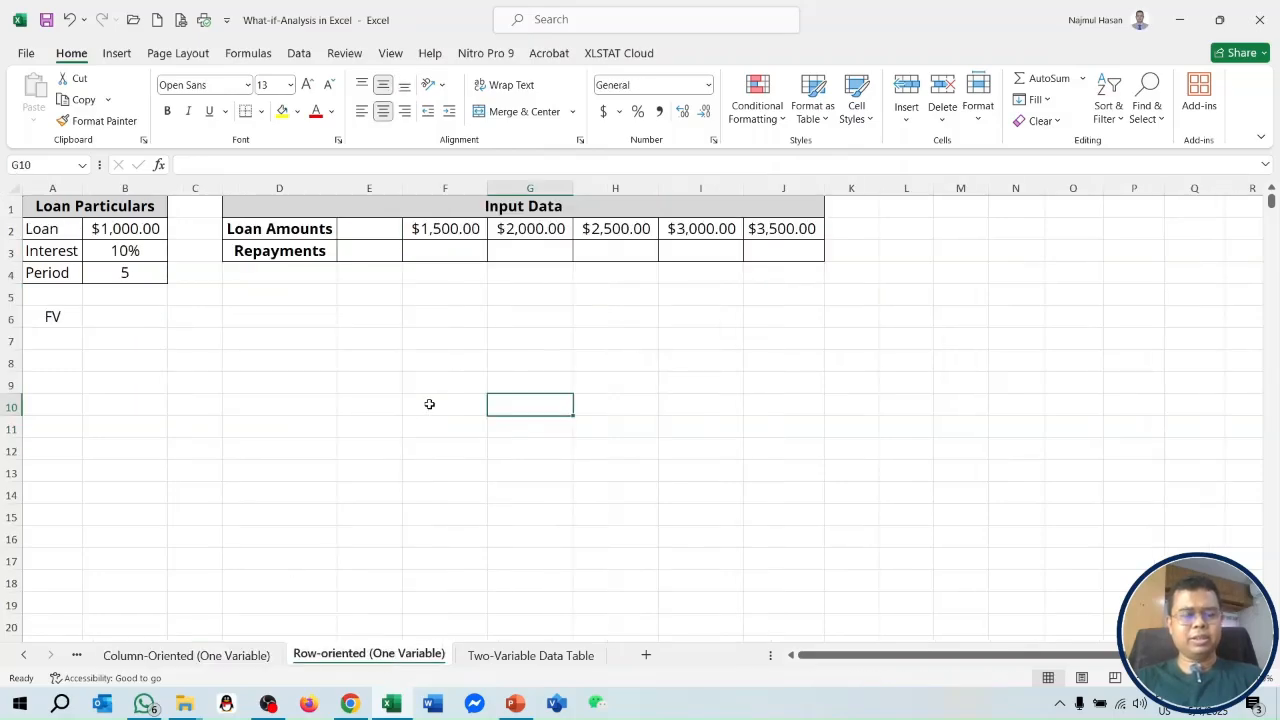
{"action": "left_click", "coordinate": [138, 316]}
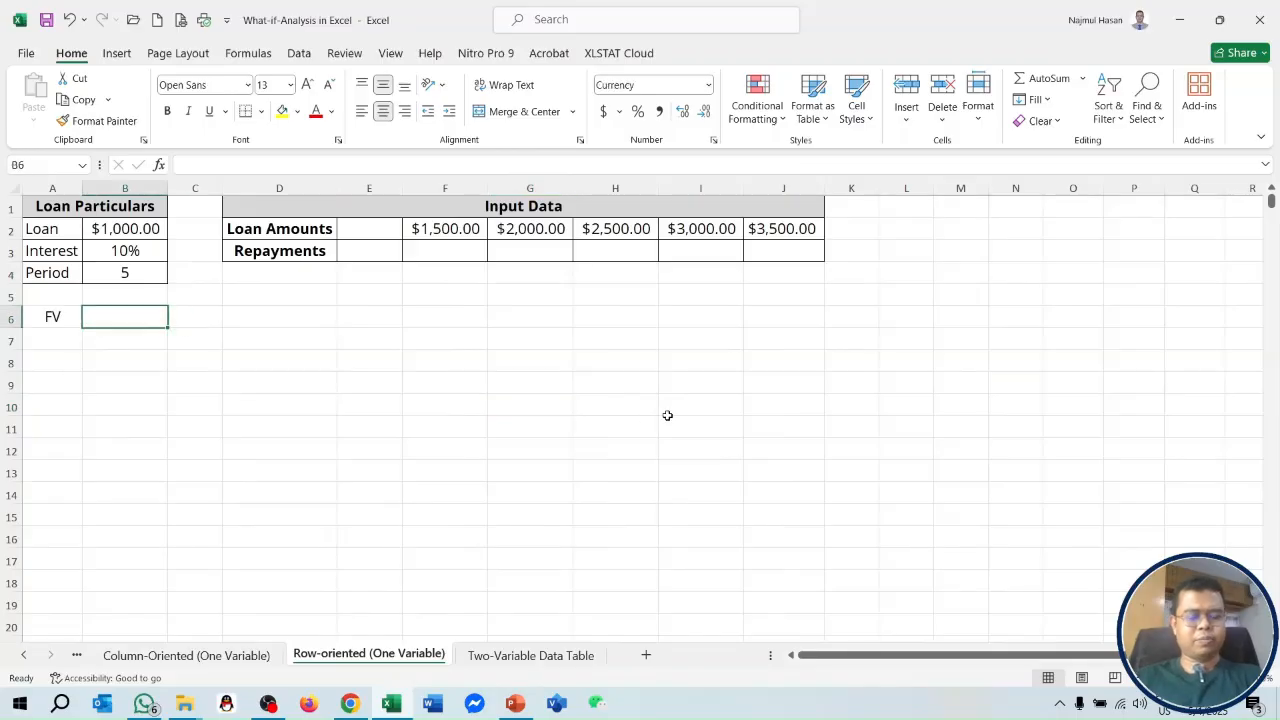
{"action": "type", "text": "=fv("}
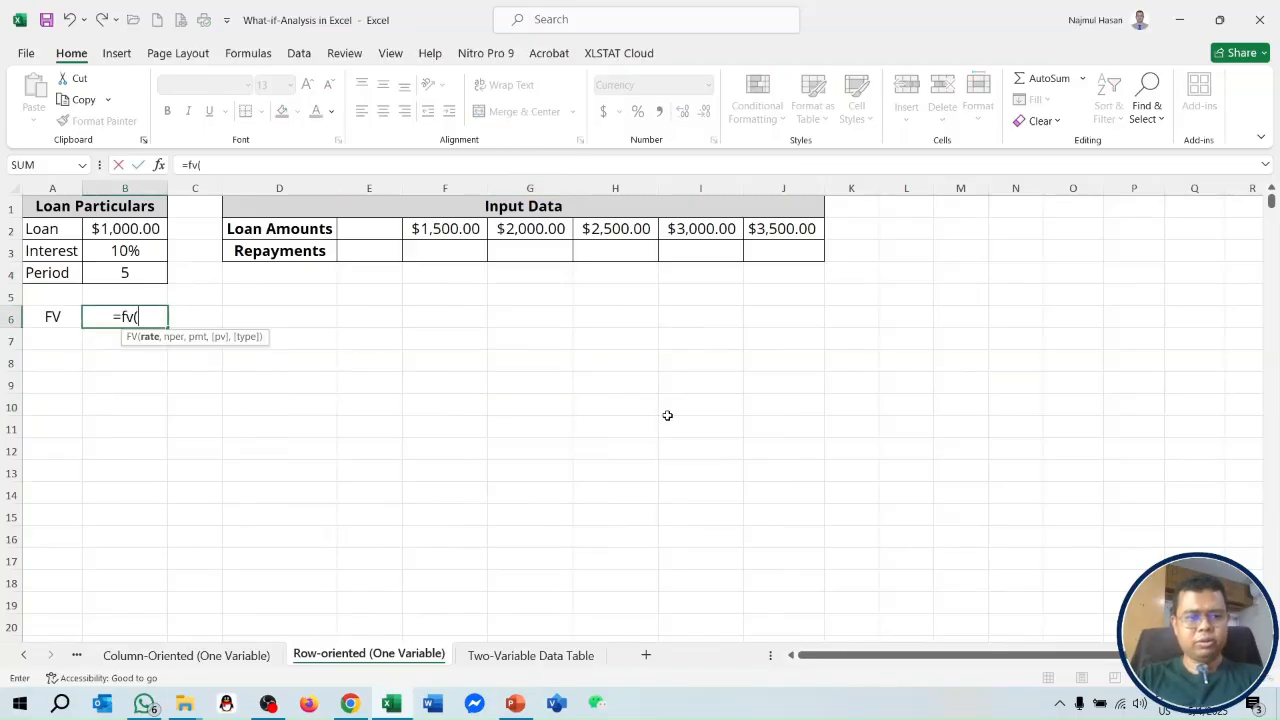
{"action": "left_click", "coordinate": [153, 253]}
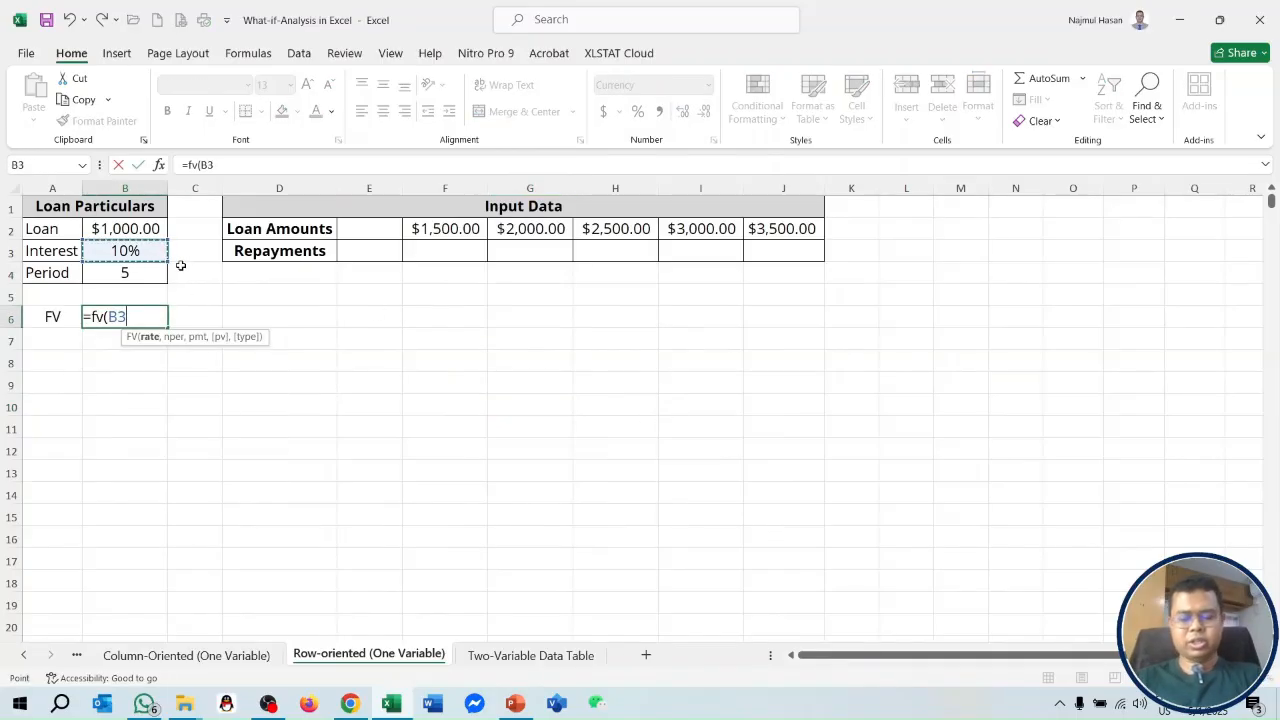
{"action": "type", "text": ","}
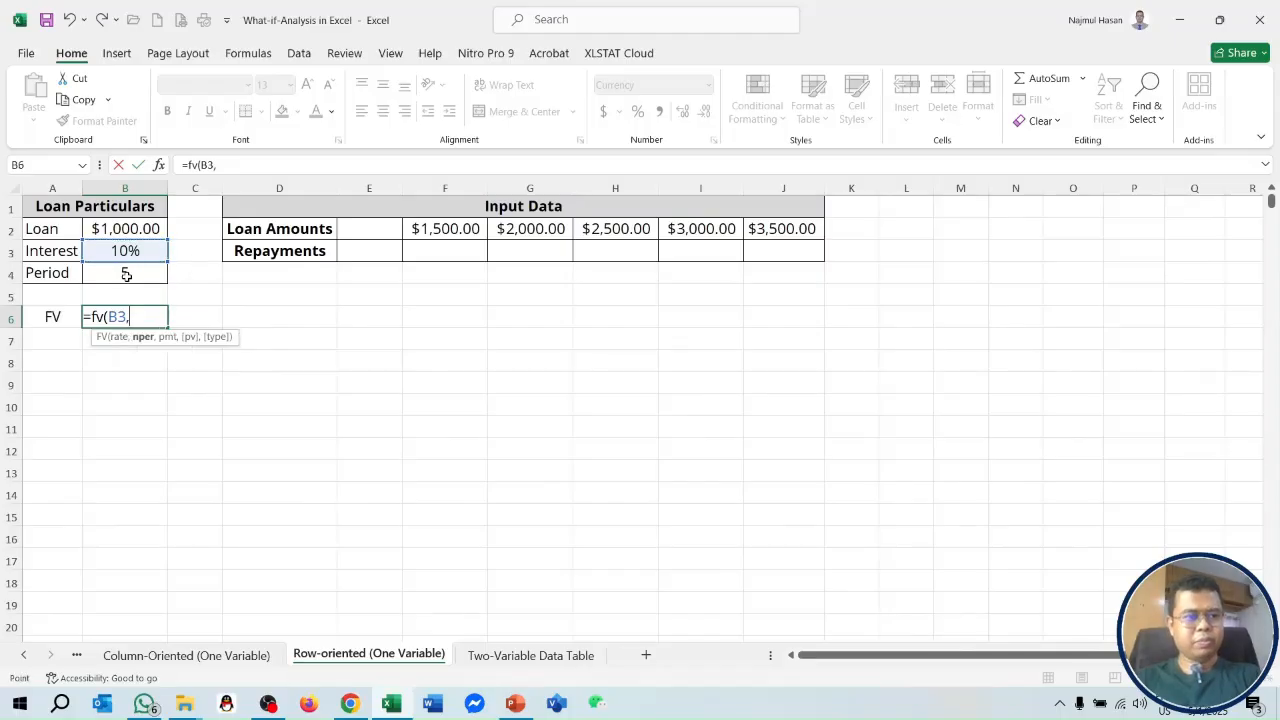
{"action": "left_click", "coordinate": [127, 274]}
{"action": "type", "text": ","}
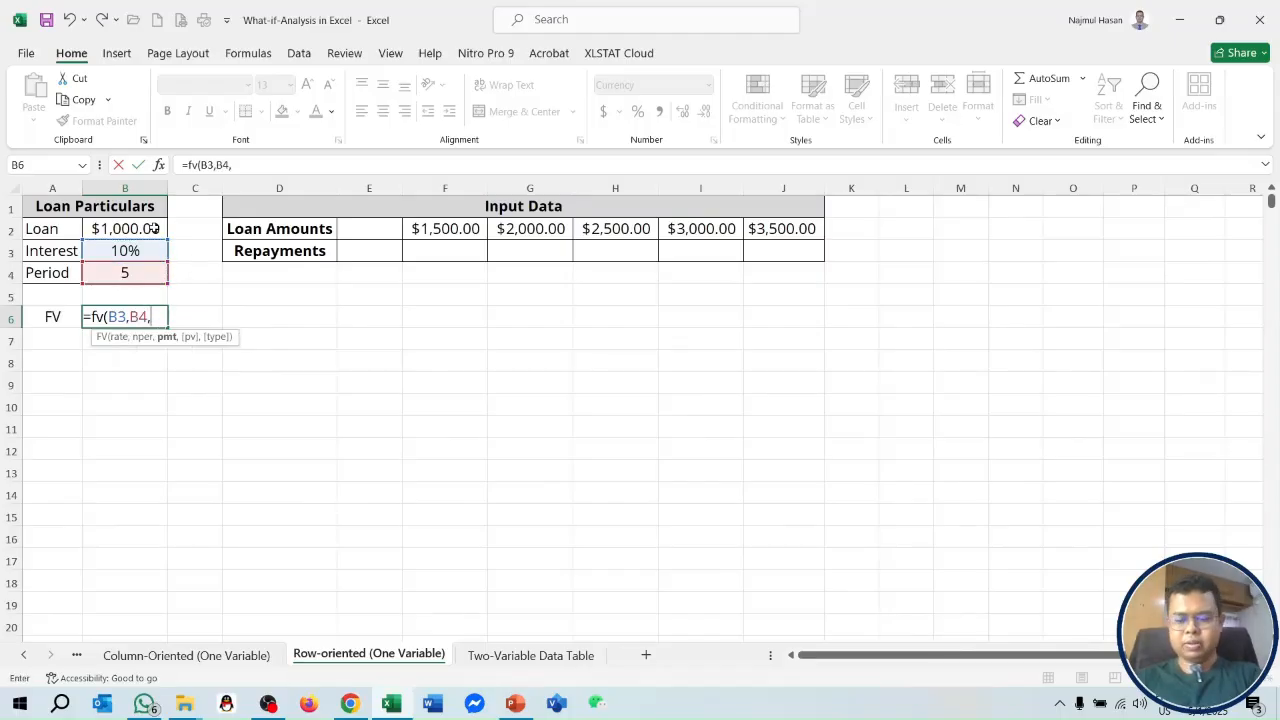
{"action": "type", "text": "-"}
{"action": "left_click", "coordinate": [152, 229]}
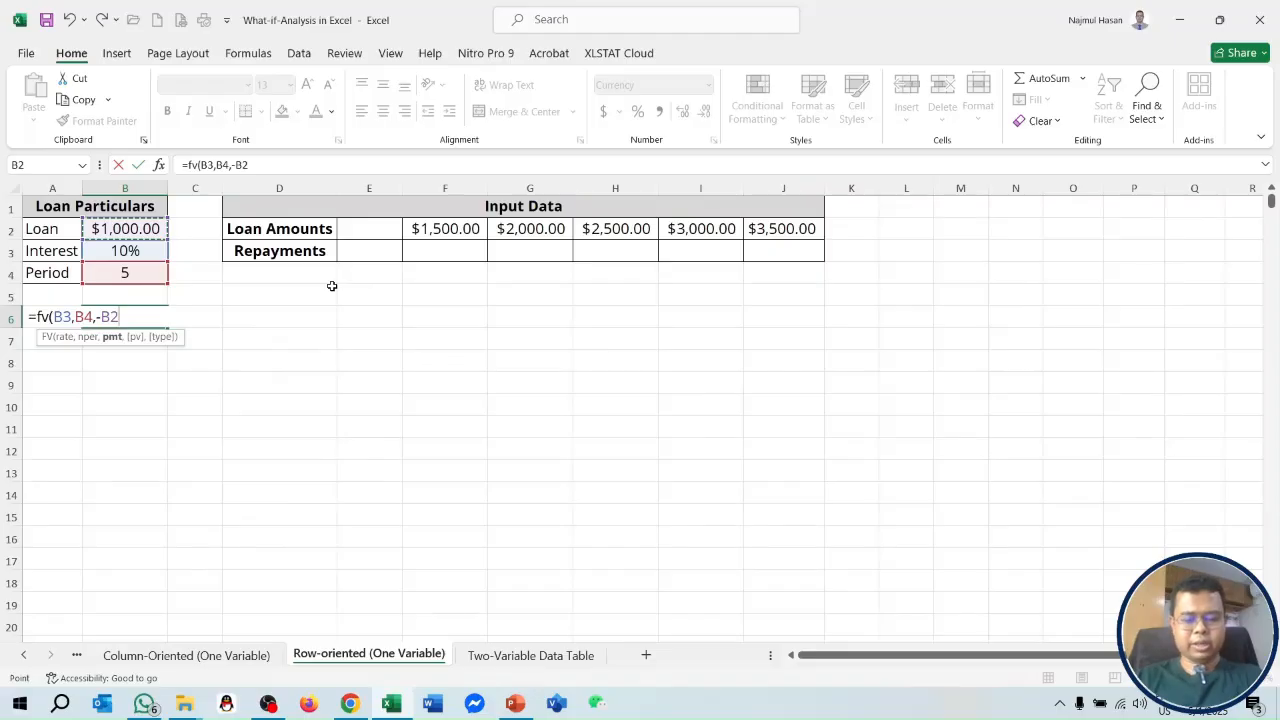
{"action": "type", "text": ")"}
{"action": "key", "text": "Return"}
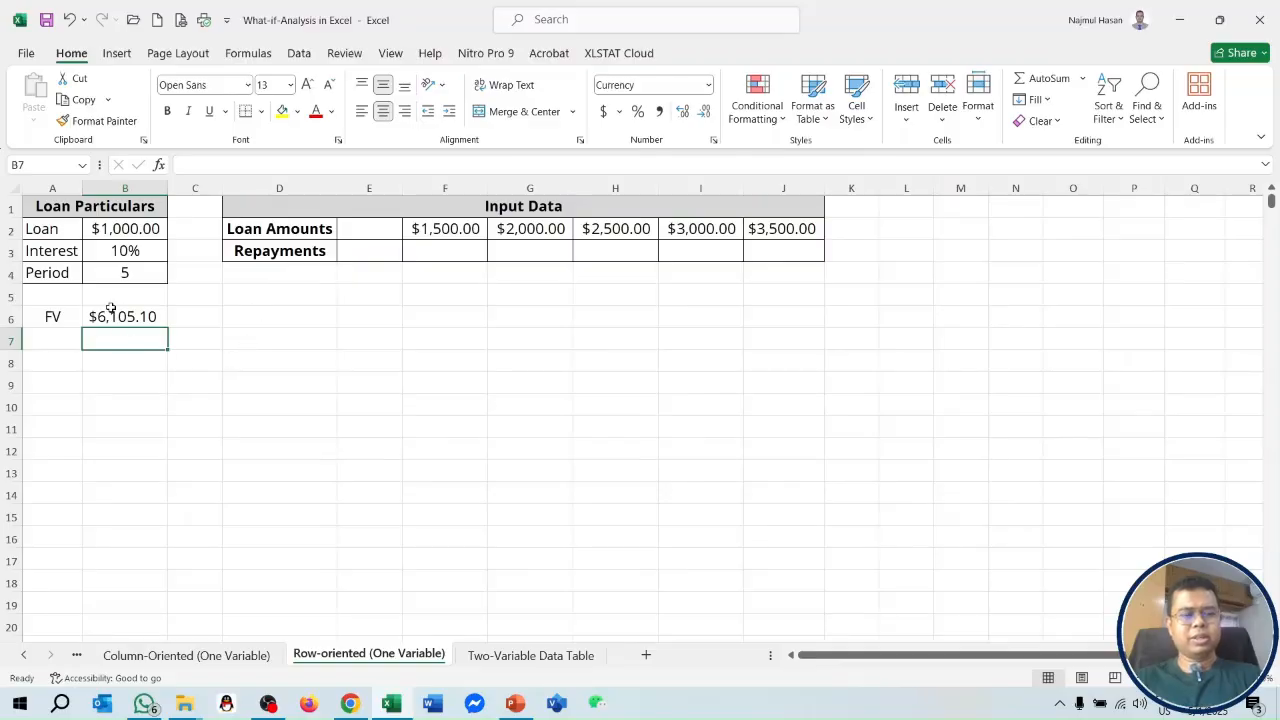
Link E3 beside the Repayments label to the FV result with the formula =B6.
{"action": "left_click", "coordinate": [356, 252]}
{"action": "type", "text": "="}
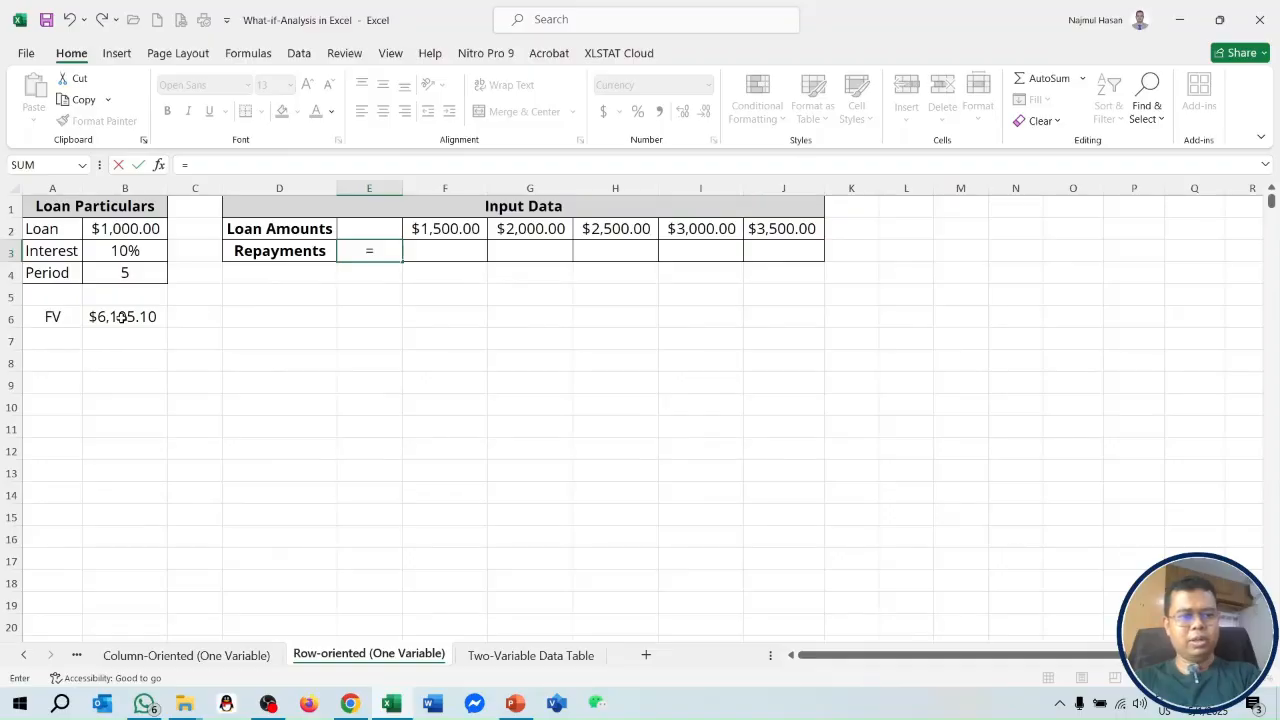
{"action": "left_click", "coordinate": [124, 316]}
{"action": "key", "text": "Return"}
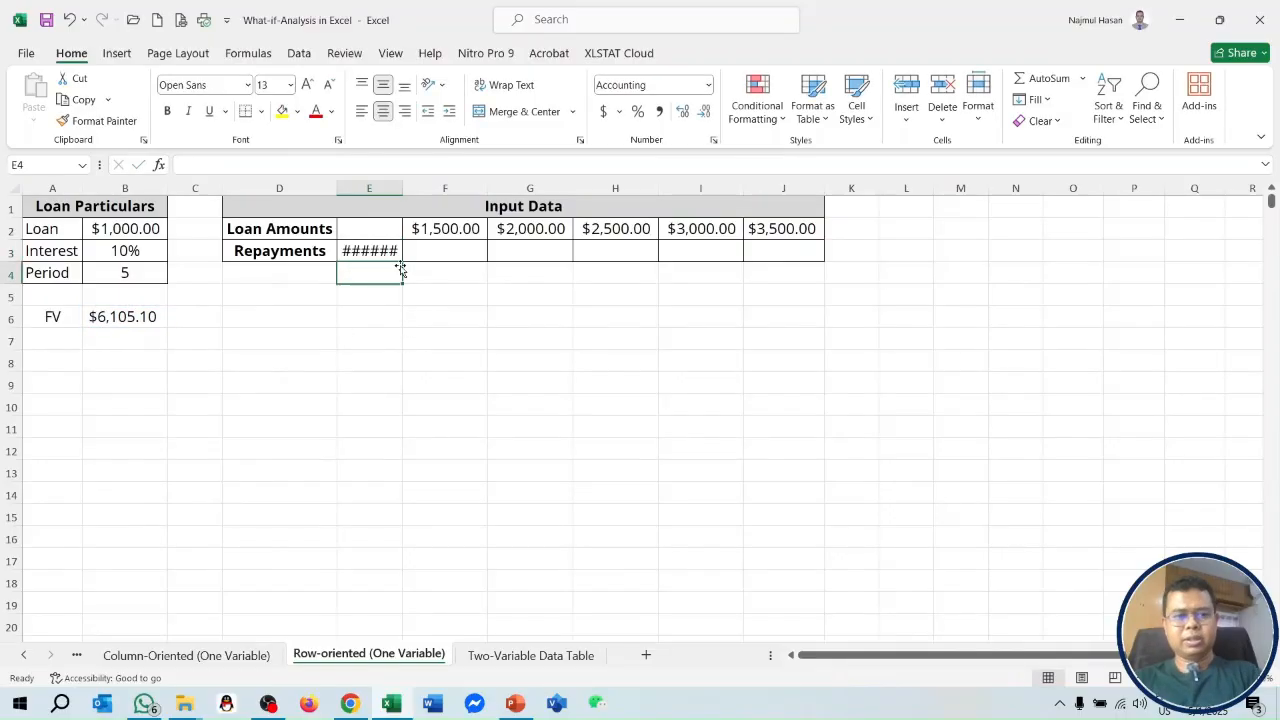
Autofit column E's width so the linked repayment value displays fully.
{"action": "left_click", "coordinate": [402, 209]}
{"action": "double_click", "coordinate": [400, 188]}
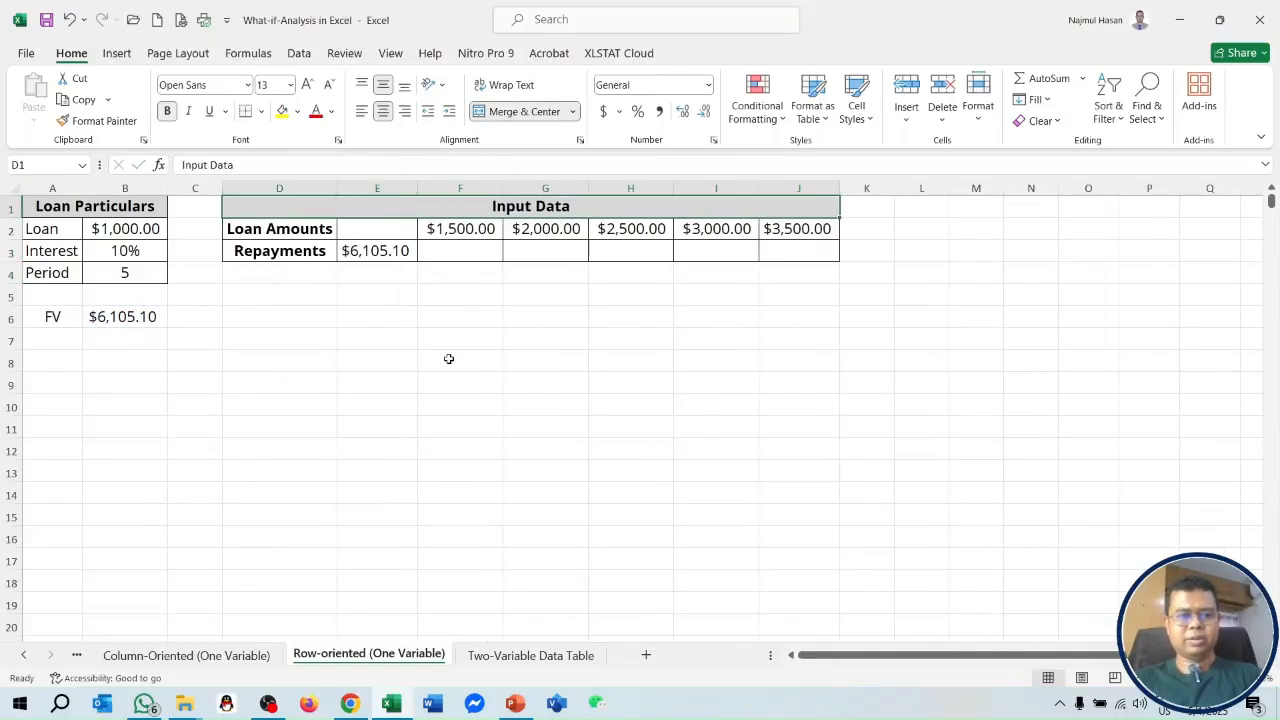
{"action": "left_click", "coordinate": [449, 357]}
Create a one-variable data table on E2:J3 using B2 as the row input cell.
{"action": "left_click_drag", "start_coordinate": [398, 228], "coordinate": [797, 249]}
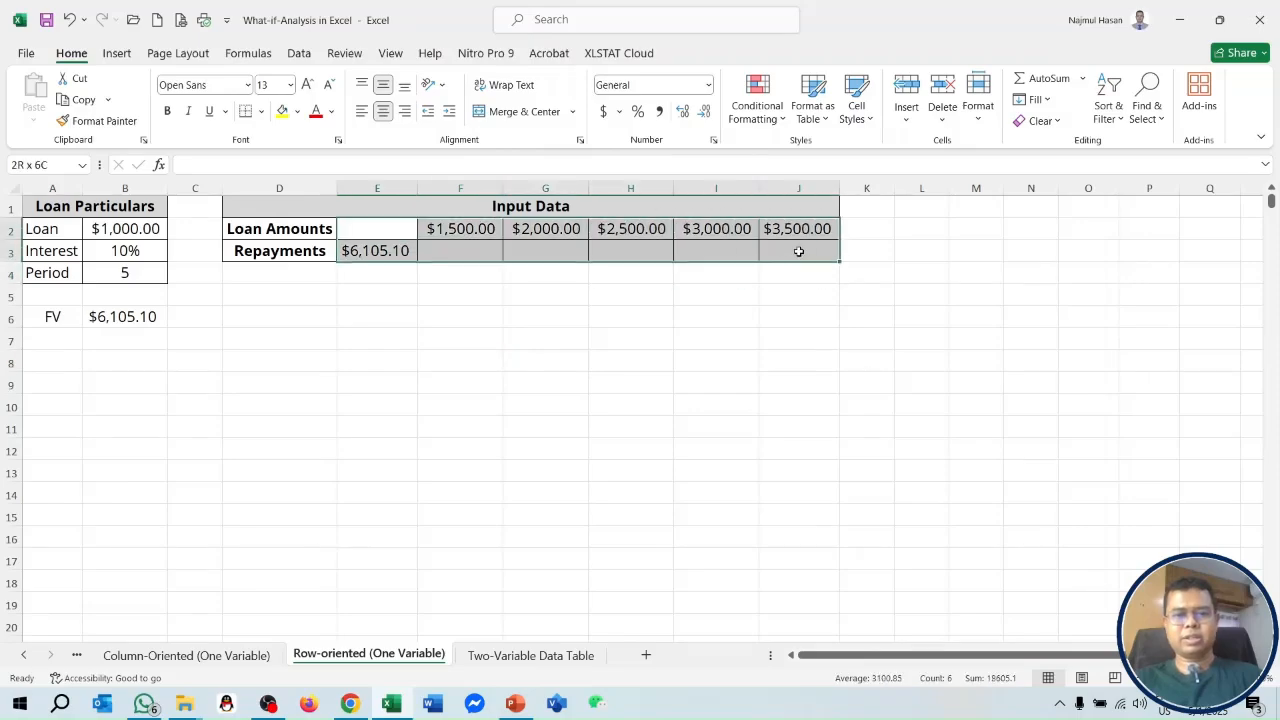
{"action": "left_click", "coordinate": [299, 53]}
{"action": "left_click", "coordinate": [808, 120]}
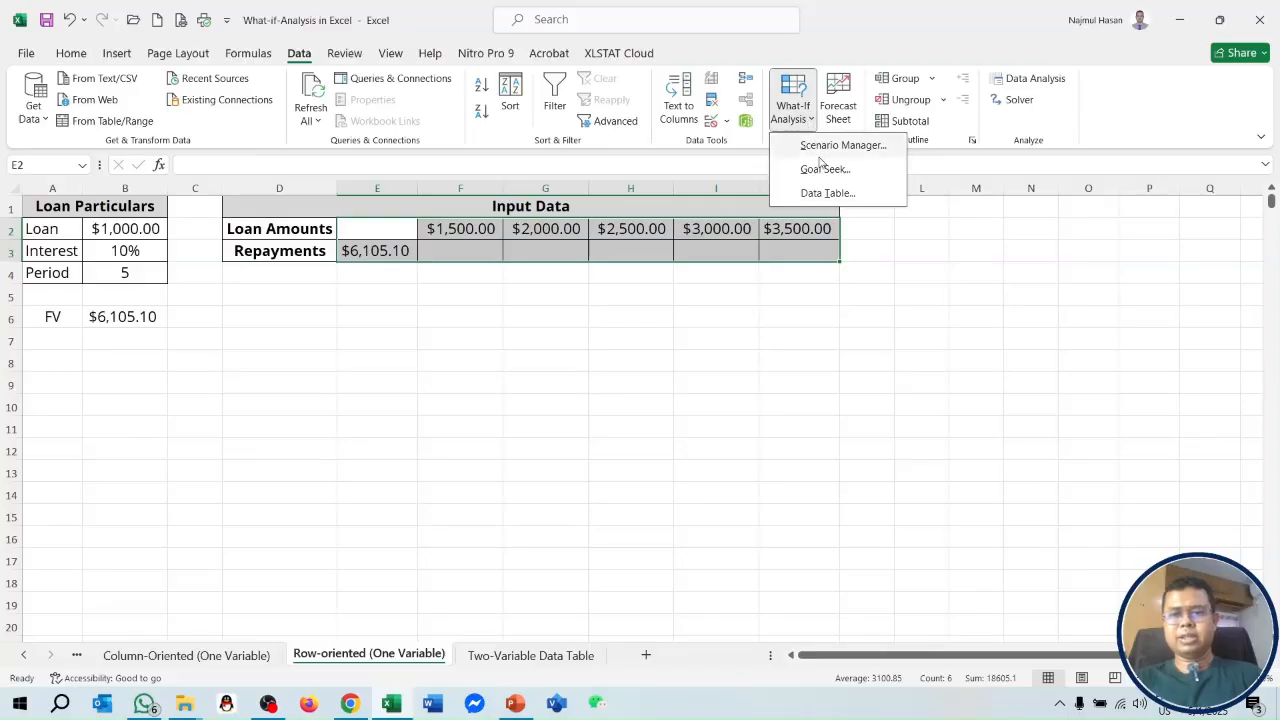
{"action": "left_click", "coordinate": [827, 193]}
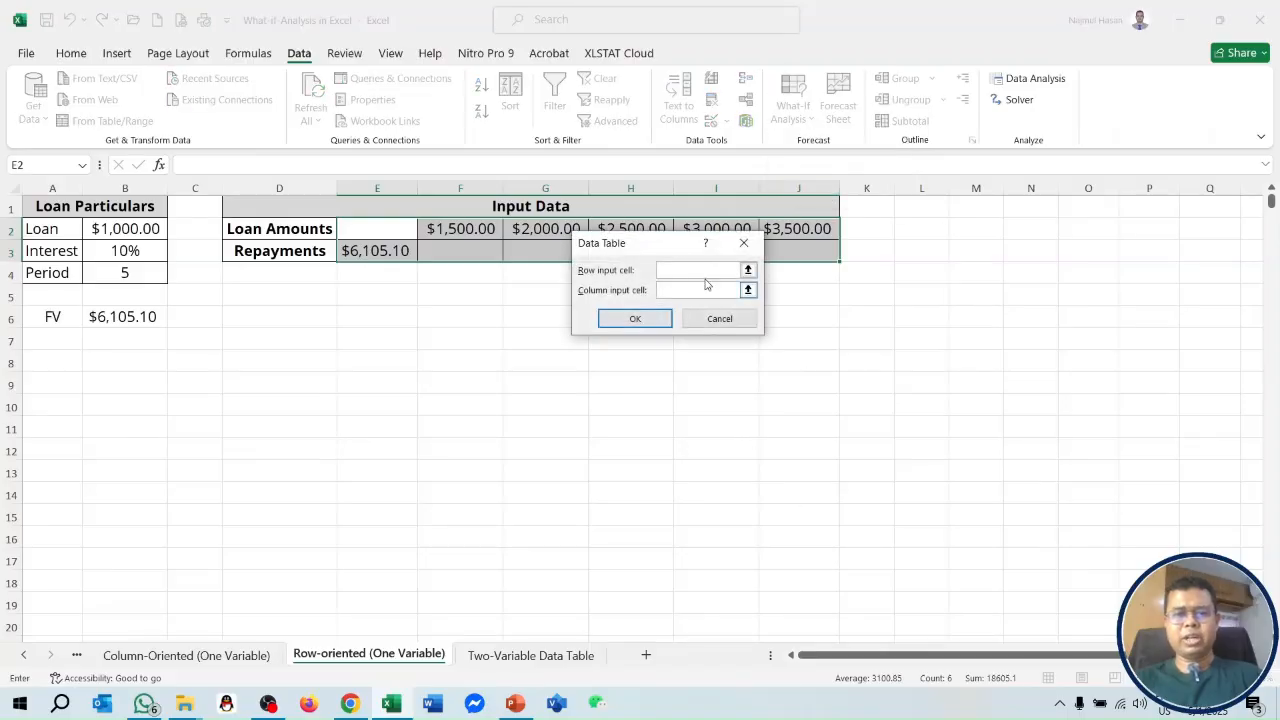
{"action": "left_click_drag", "start_coordinate": [664, 263], "coordinate": [654, 321]}
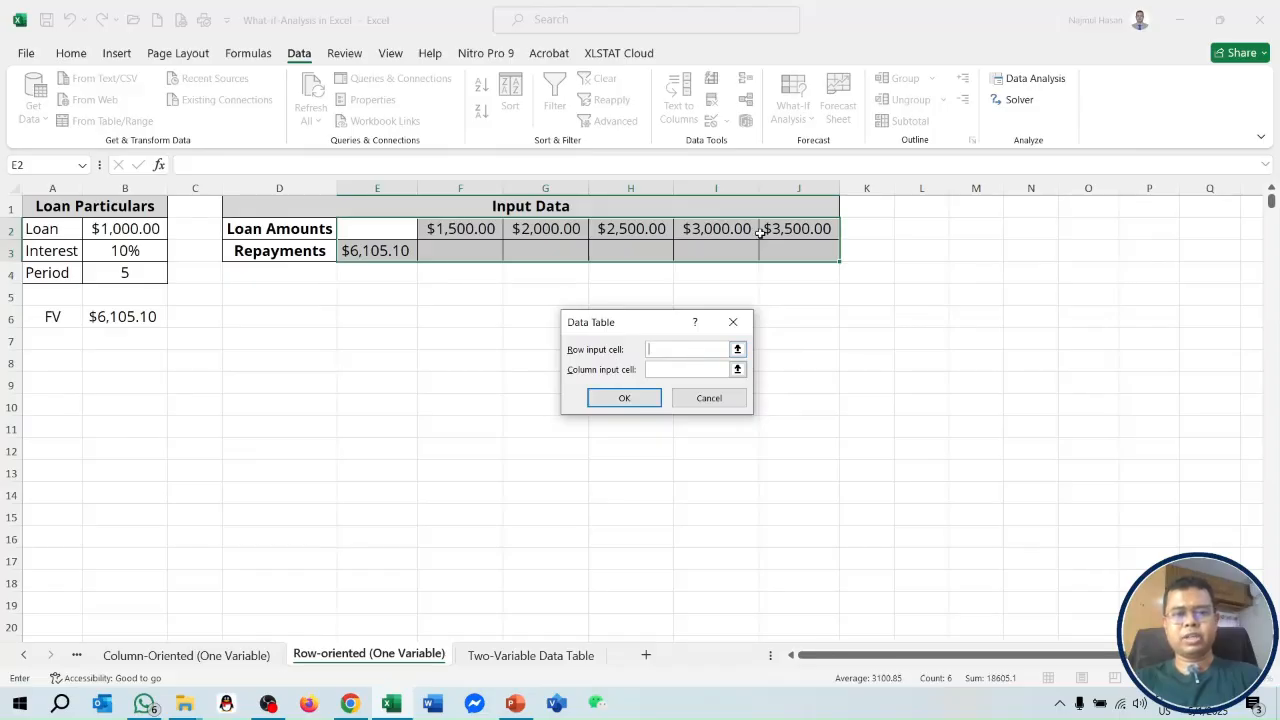
{"action": "left_click", "coordinate": [158, 222]}
{"action": "left_click", "coordinate": [624, 398]}
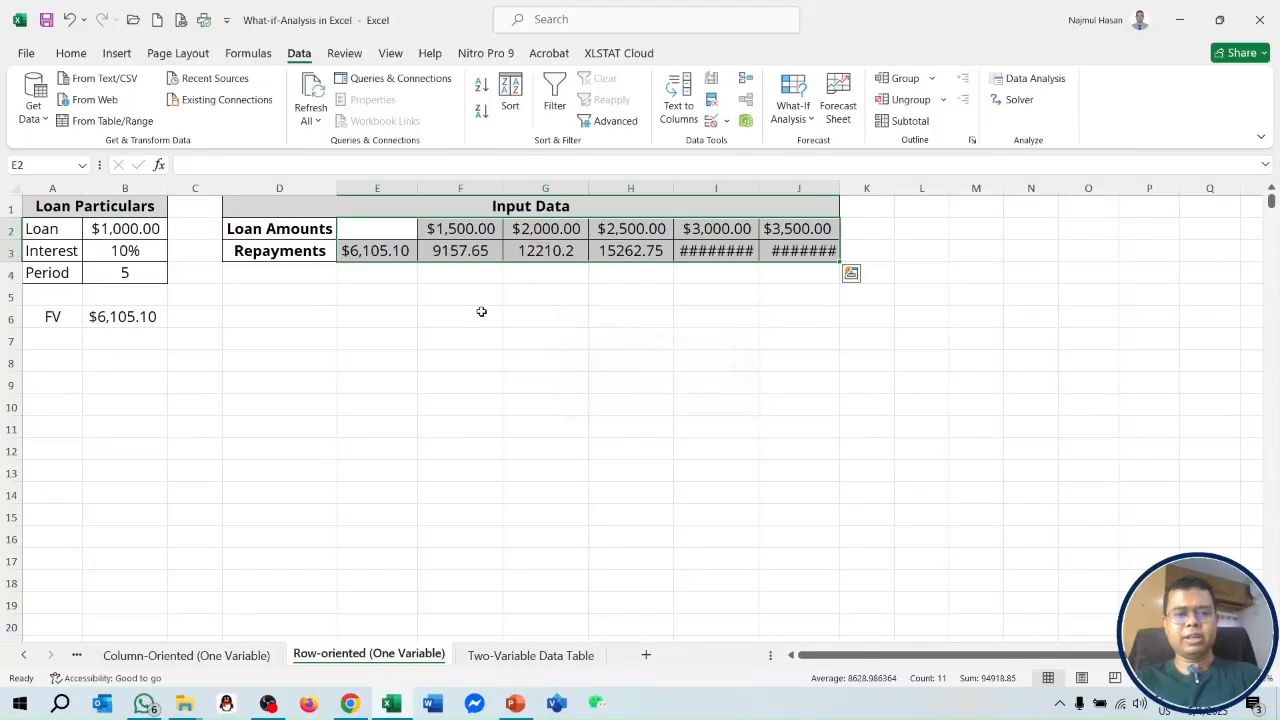
Autofit the widths of columns I and J so the repayment results display.
{"action": "double_click", "coordinate": [758, 188]}
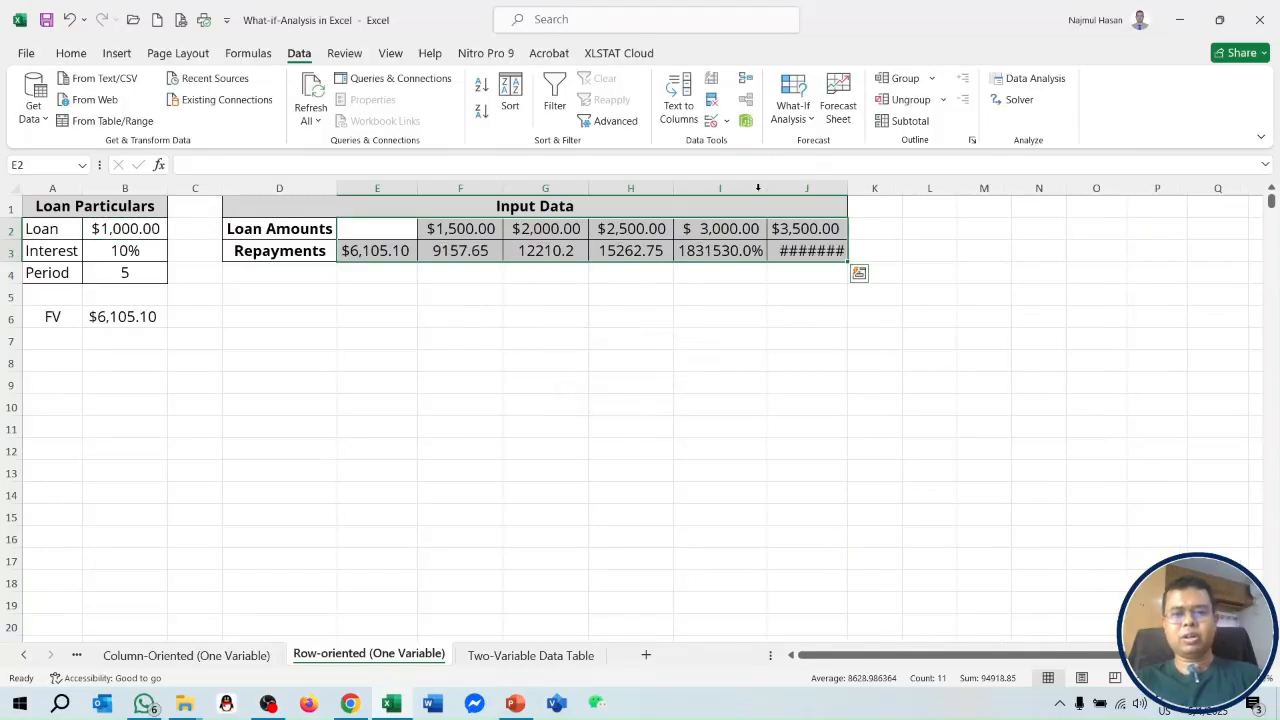
{"action": "double_click", "coordinate": [848, 187]}
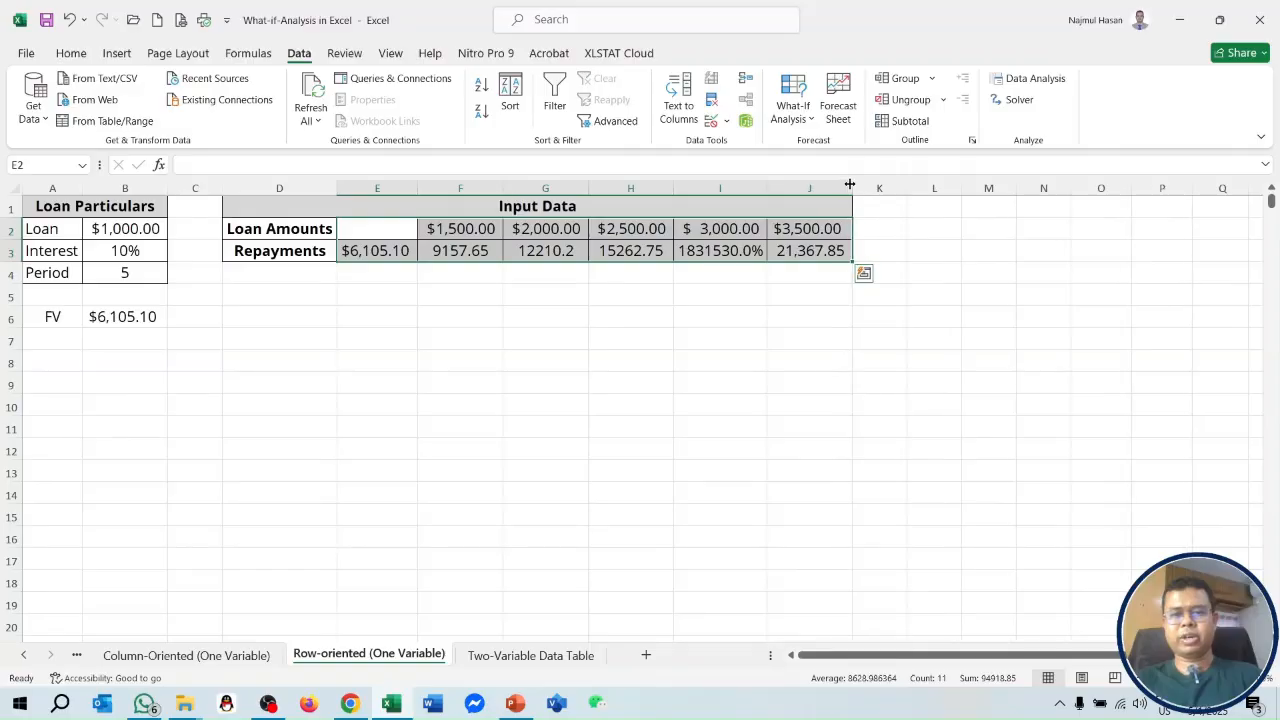
{"action": "left_click", "coordinate": [826, 396]}
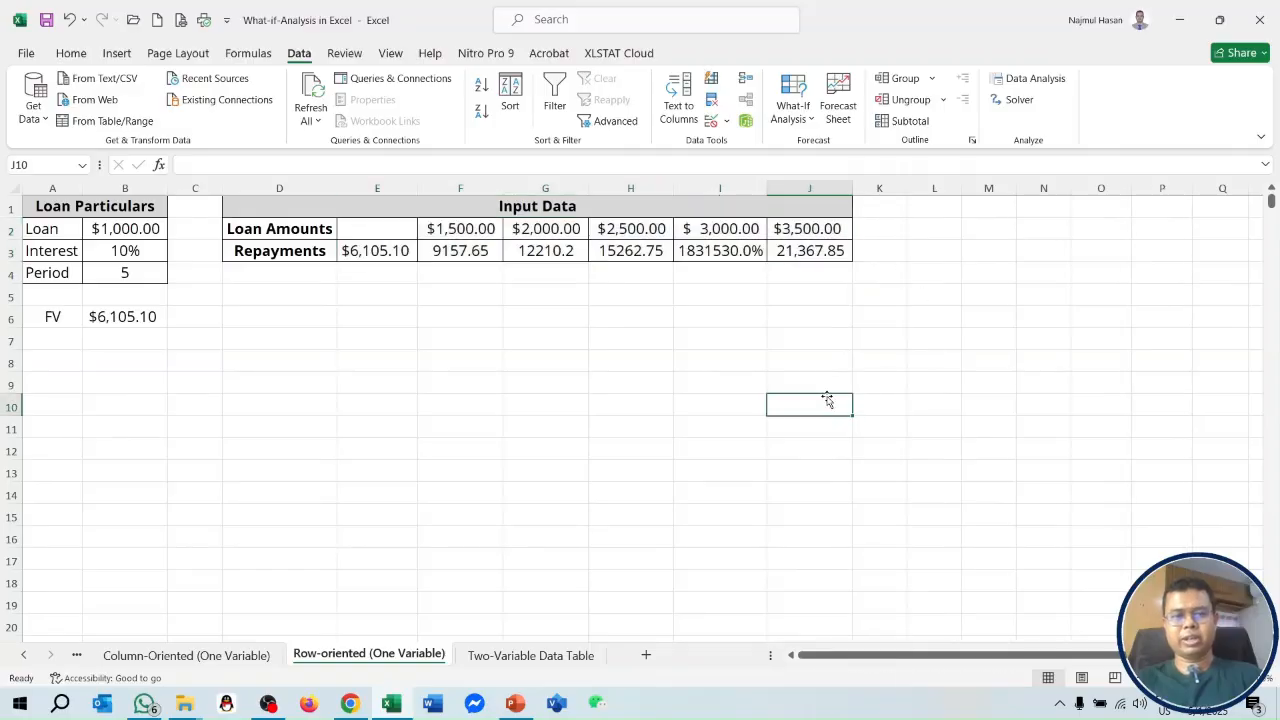
On the Two-Variable Data Table sheet, set Interest in B3 to 5% and Period in B4 to 15.
{"action": "left_click", "coordinate": [515, 656]}
{"action": "left_click", "coordinate": [134, 320]}
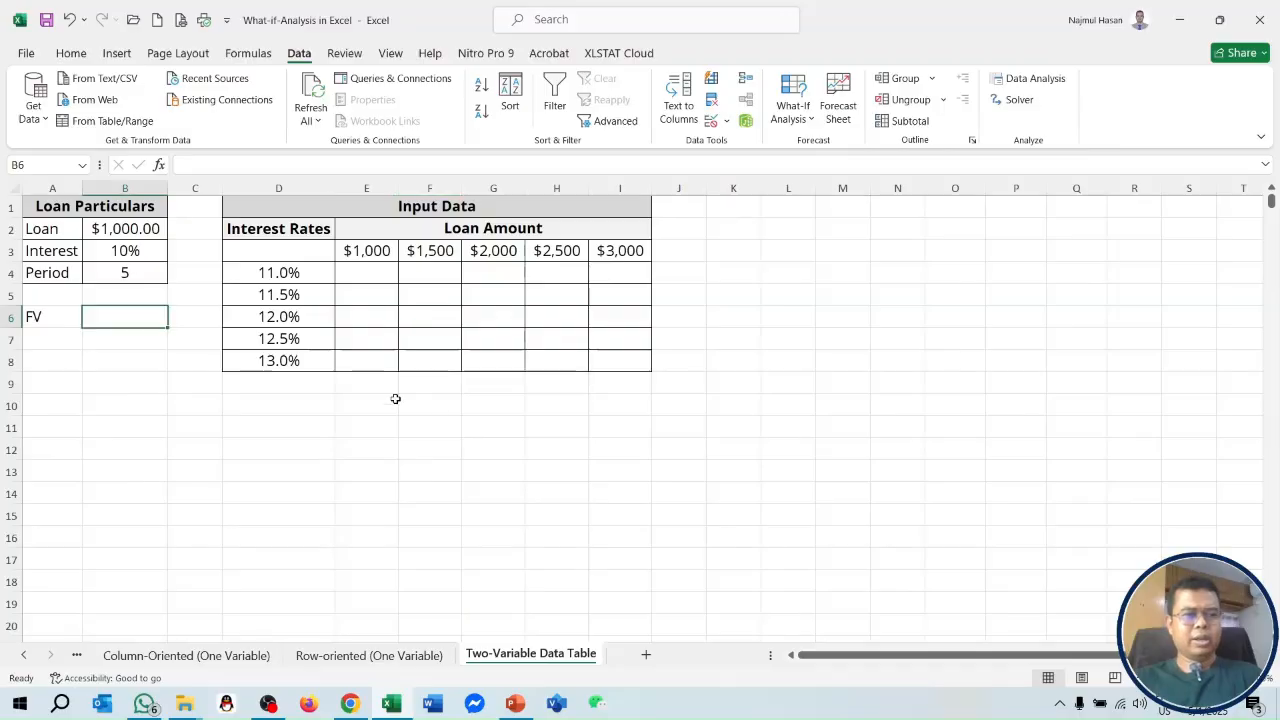
{"action": "left_click", "coordinate": [120, 252]}
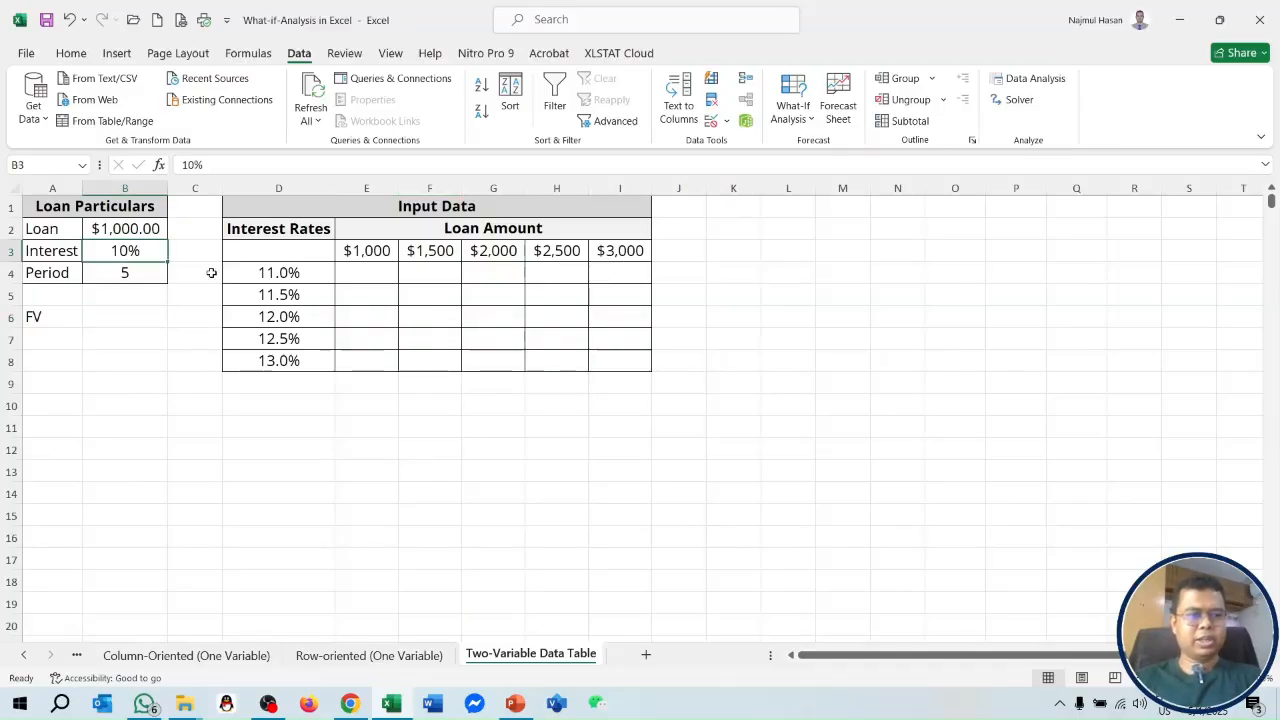
{"action": "type", "text": "5"}
{"action": "key", "text": "Return"}
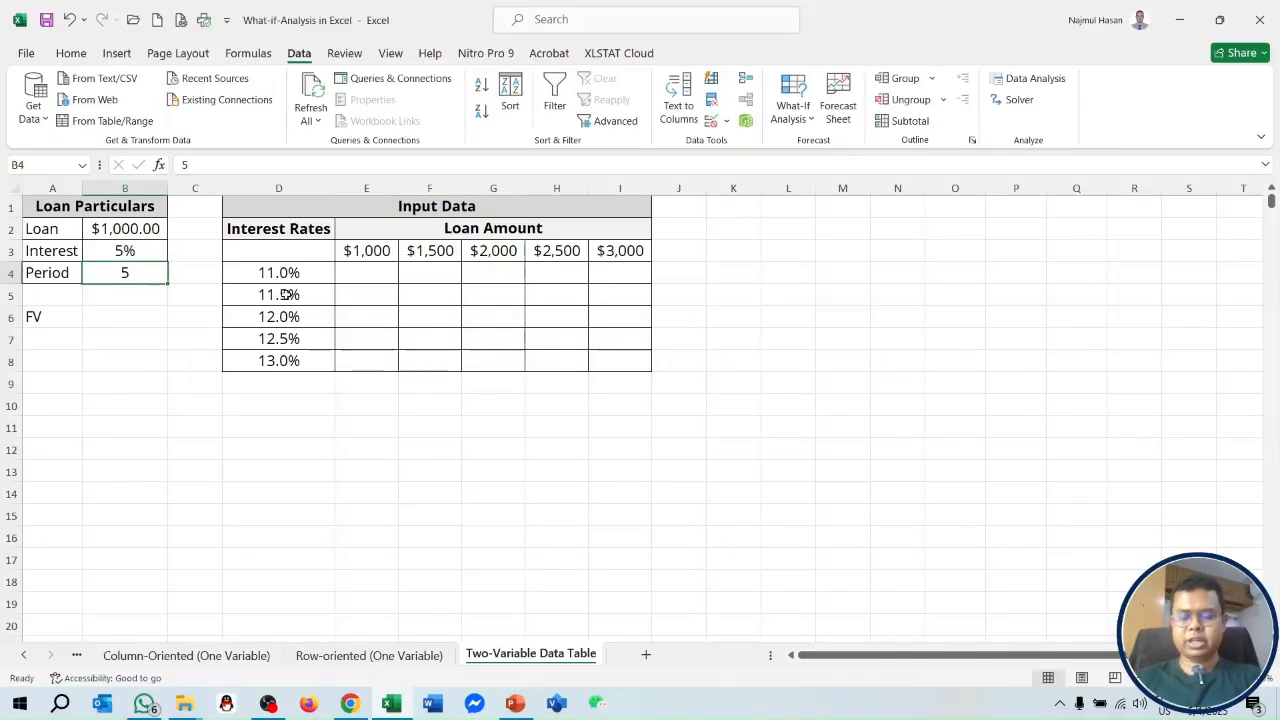
{"action": "type", "text": "10"}
{"action": "key", "text": "BackSpace"}
{"action": "type", "text": "5"}
{"action": "key", "text": "Return"}
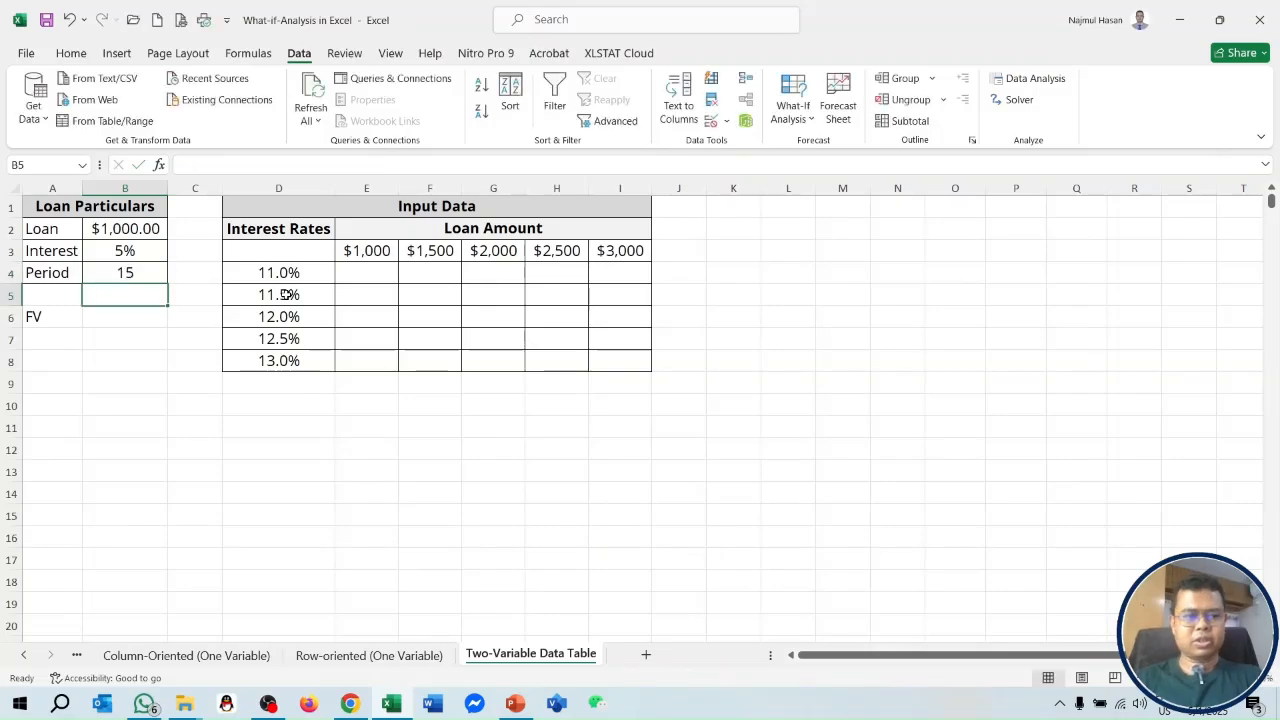
Enter the formula =fv(B3,B4,-B2) in B6 to compute the loan's future value.
{"action": "left_click", "coordinate": [123, 318]}
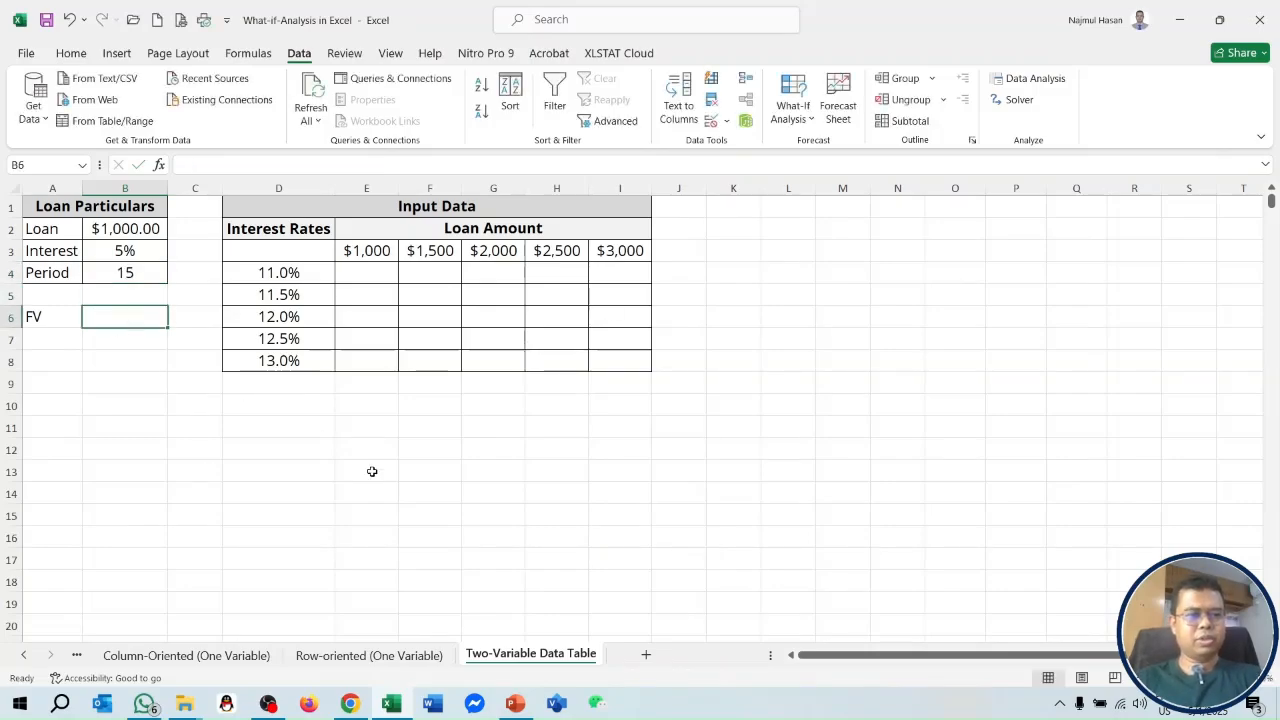
{"action": "type", "text": "=fv("}
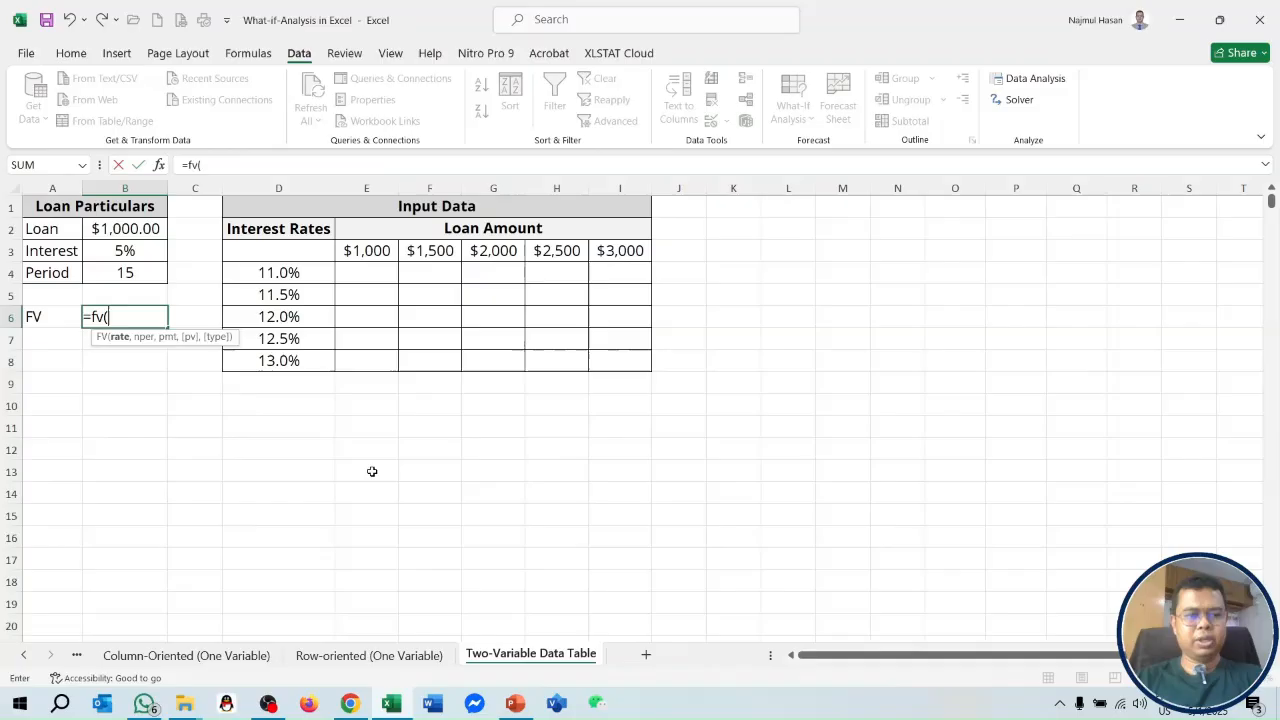
{"action": "left_click", "coordinate": [138, 250]}
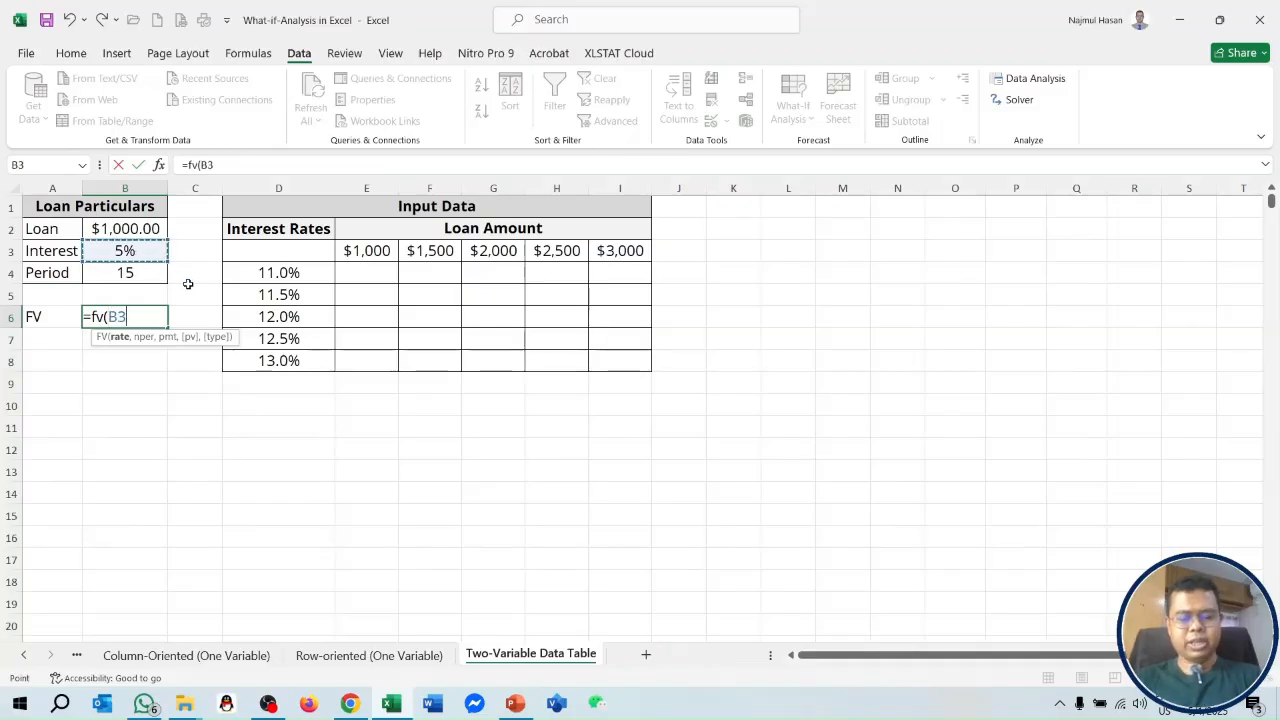
{"action": "type", "text": ","}
{"action": "left_click", "coordinate": [141, 273]}
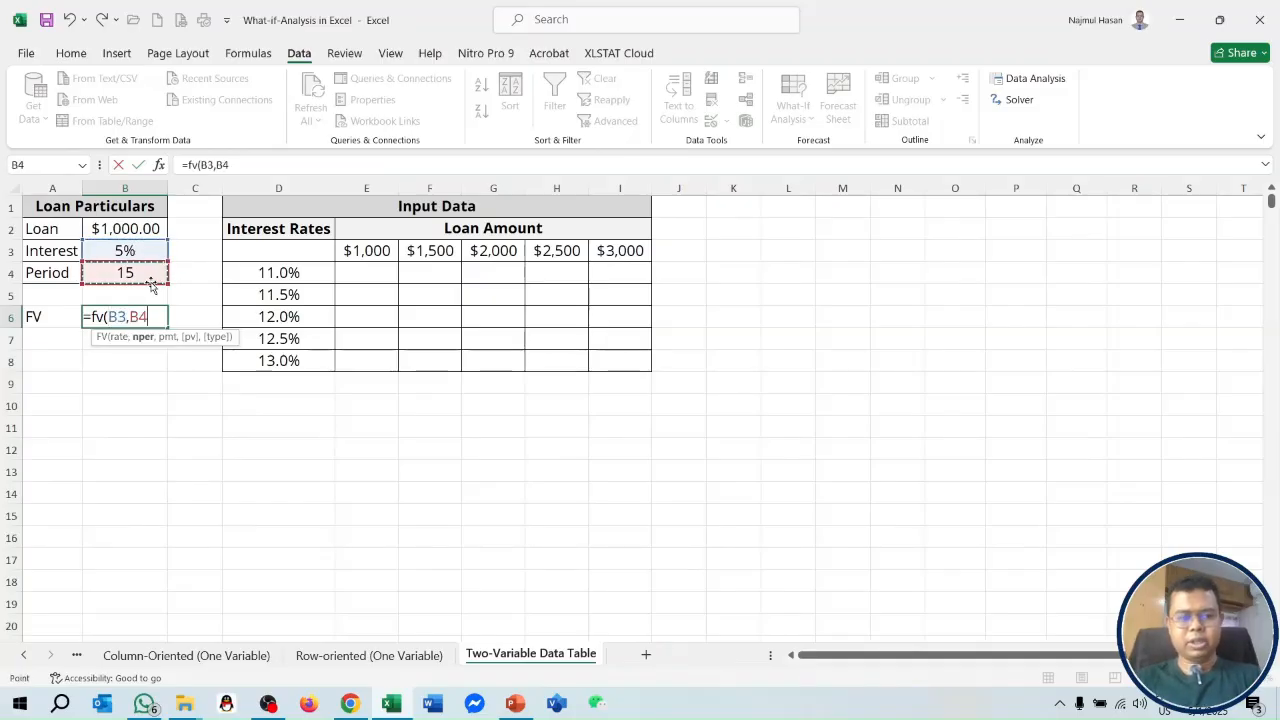
{"action": "type", "text": ",-"}
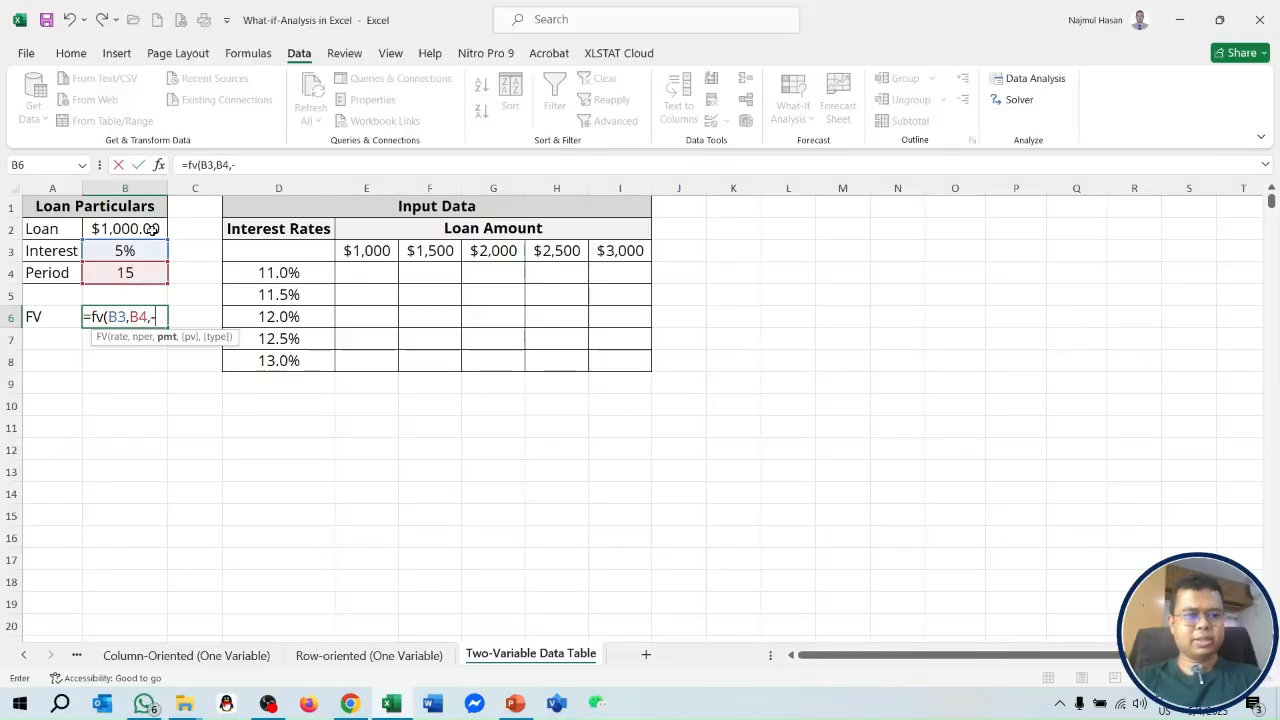
{"action": "left_click", "coordinate": [145, 229]}
{"action": "type", "text": ")"}
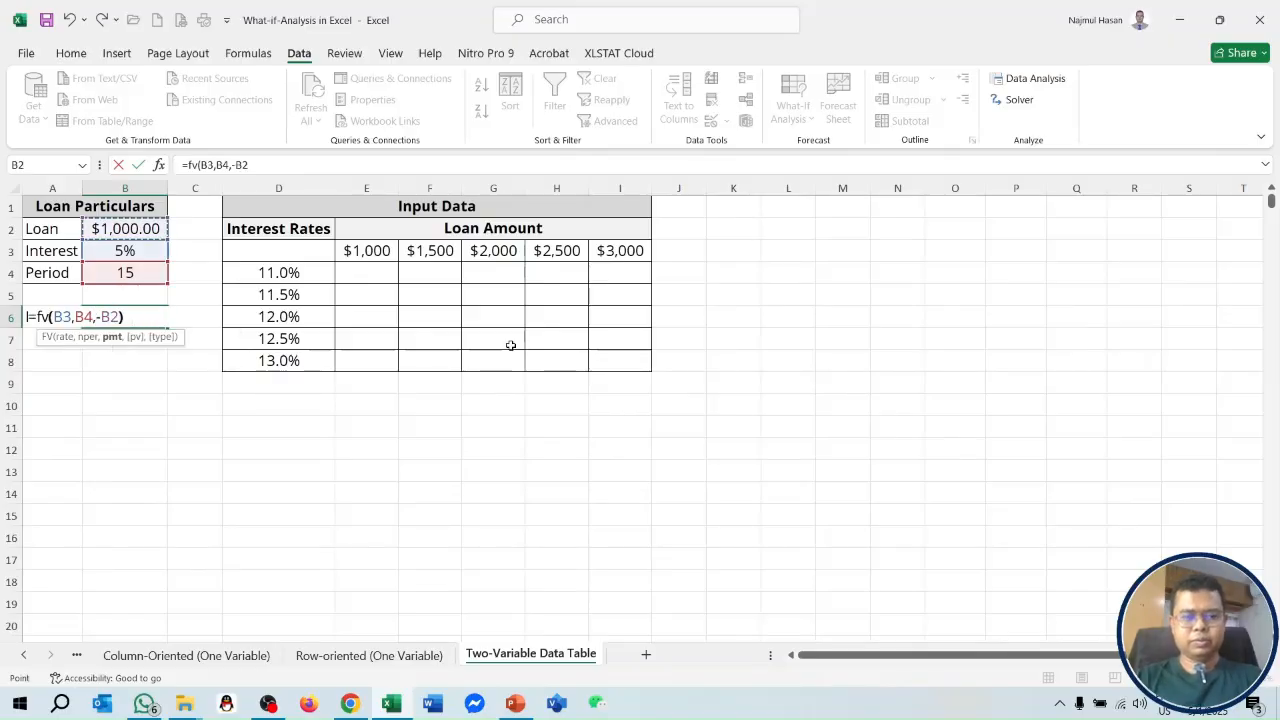
{"action": "key", "text": "Return"}
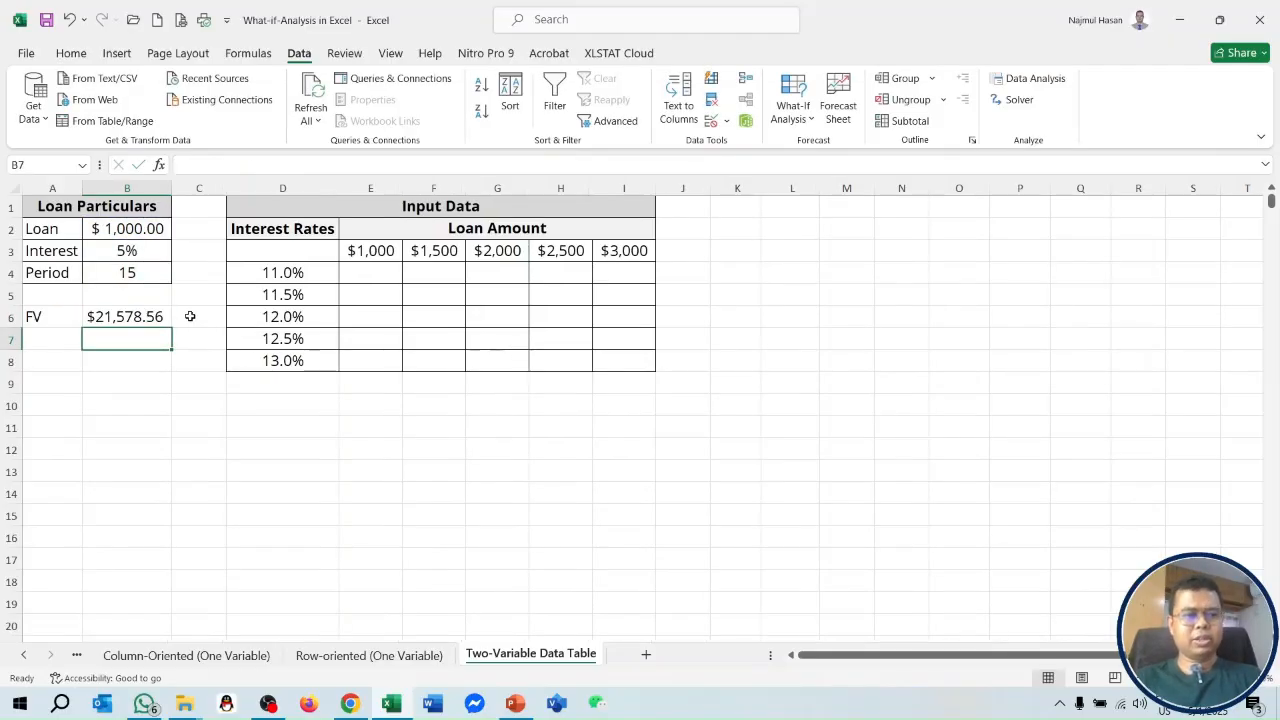
Link D3, the corner cell of the table, to the FV result with the formula =B6.
{"action": "left_click", "coordinate": [289, 251]}
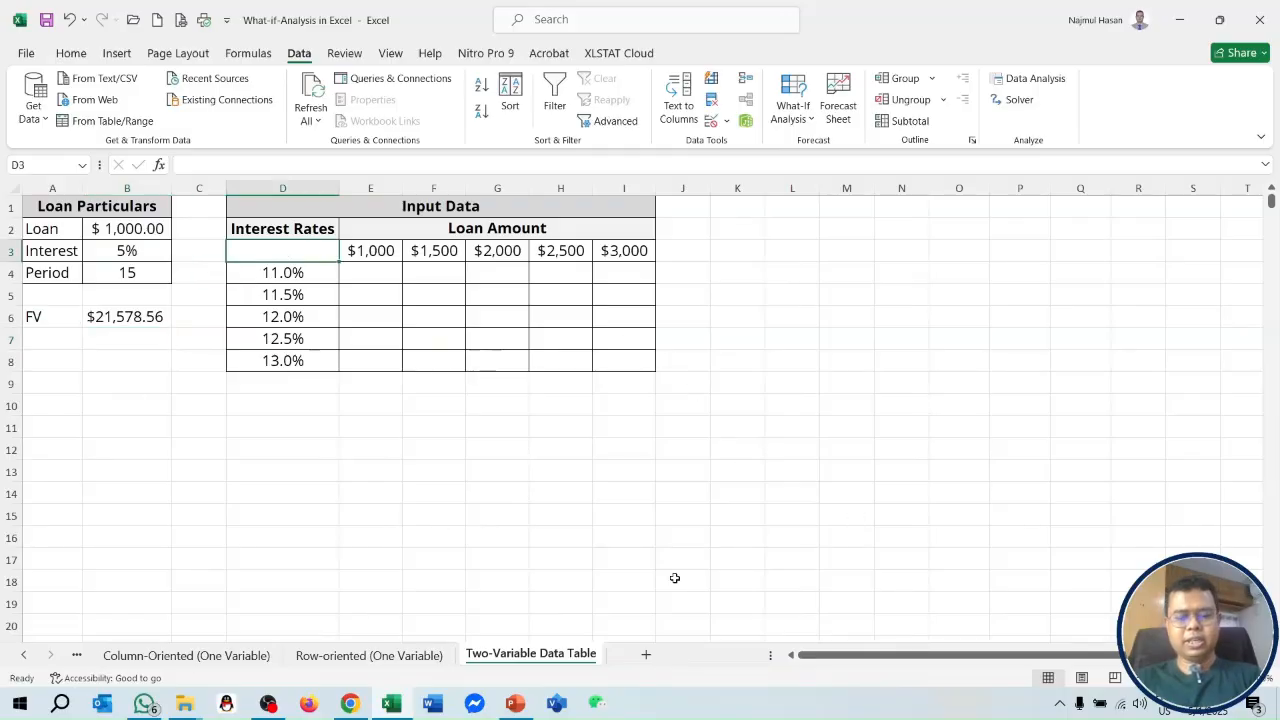
{"action": "type", "text": "="}
{"action": "left_click", "coordinate": [133, 317]}
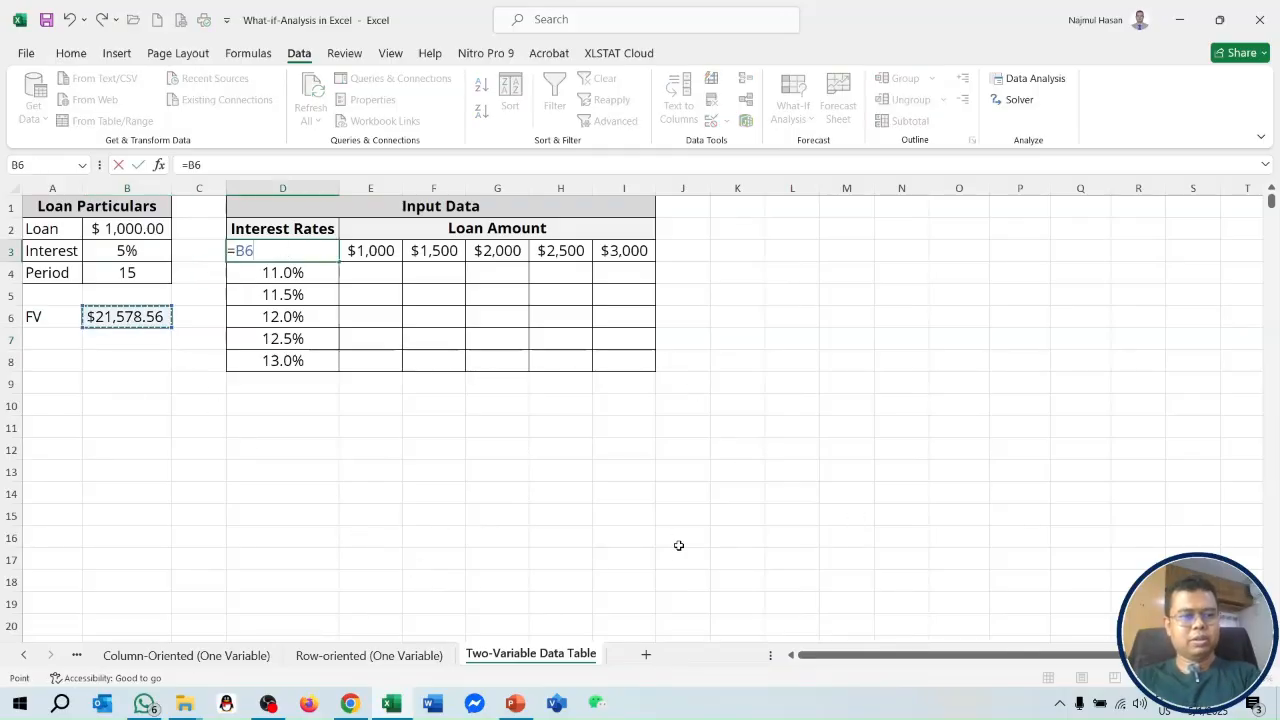
{"action": "key", "text": "Return"}
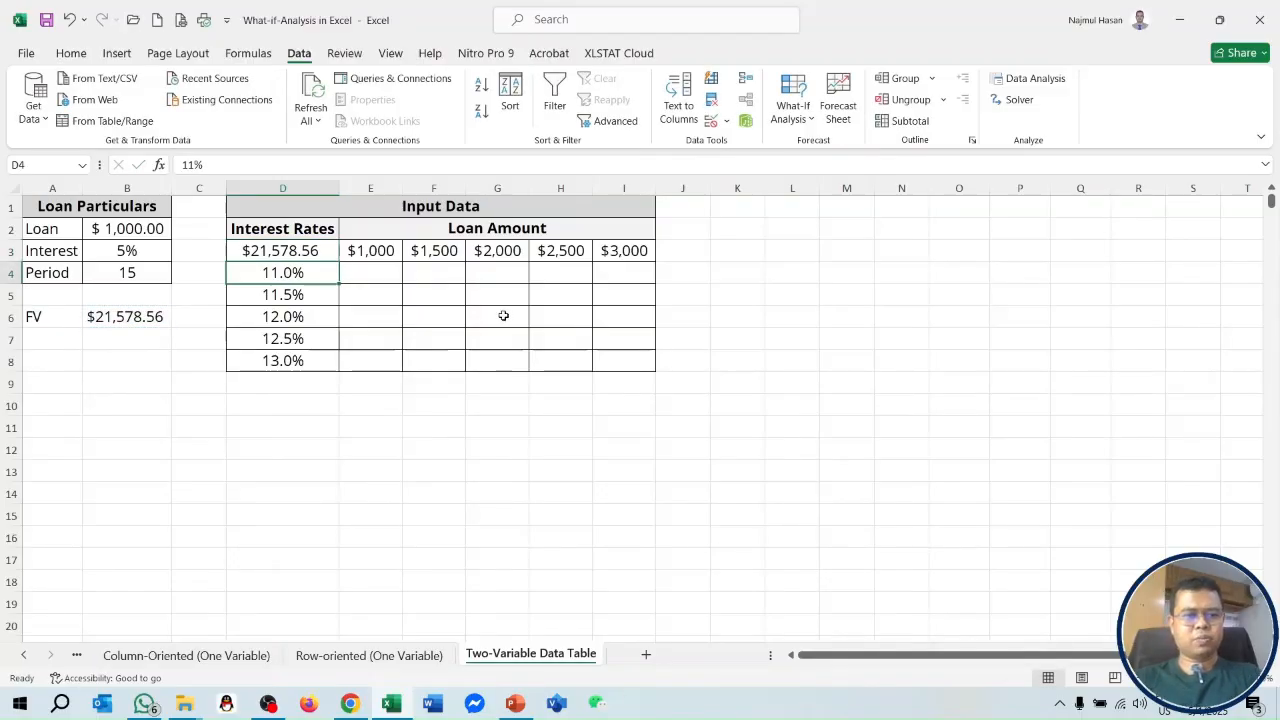
Create a two-variable data table over D3:I8 using B2 as the row input cell and B3 as the column input cell.
{"action": "left_click_drag", "start_coordinate": [335, 250], "coordinate": [631, 358]}
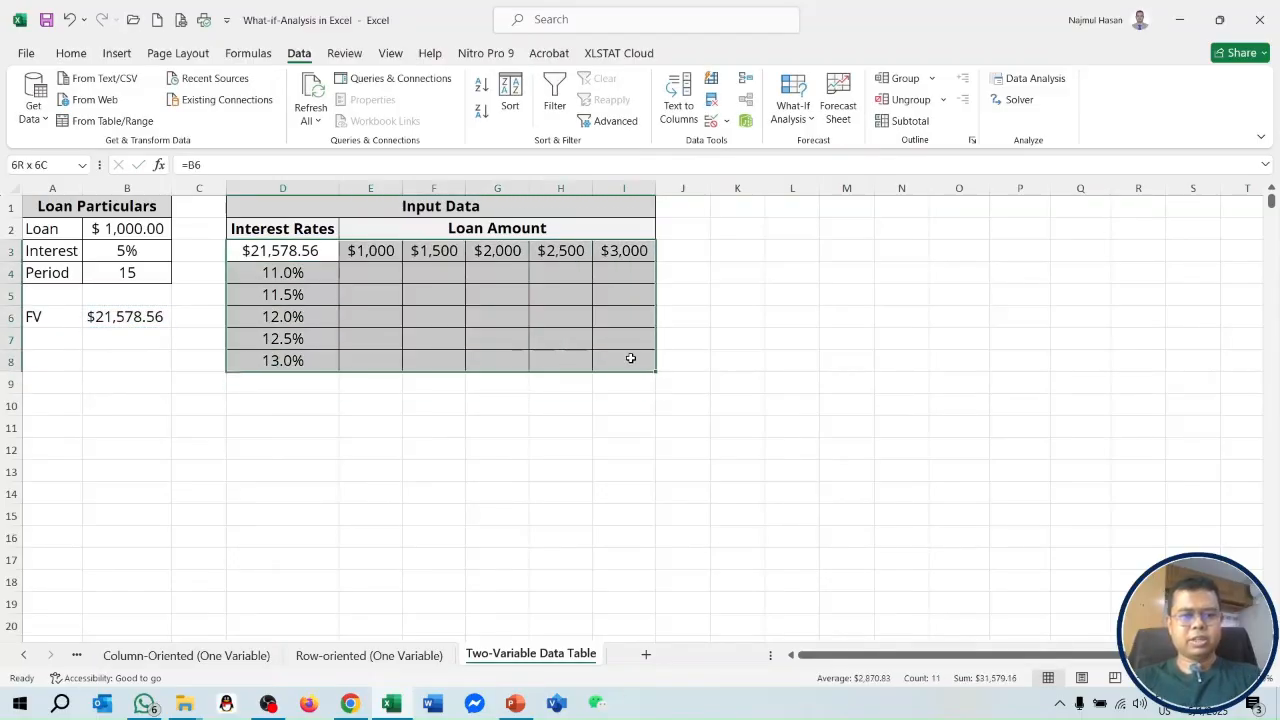
{"action": "left_click", "coordinate": [795, 117]}
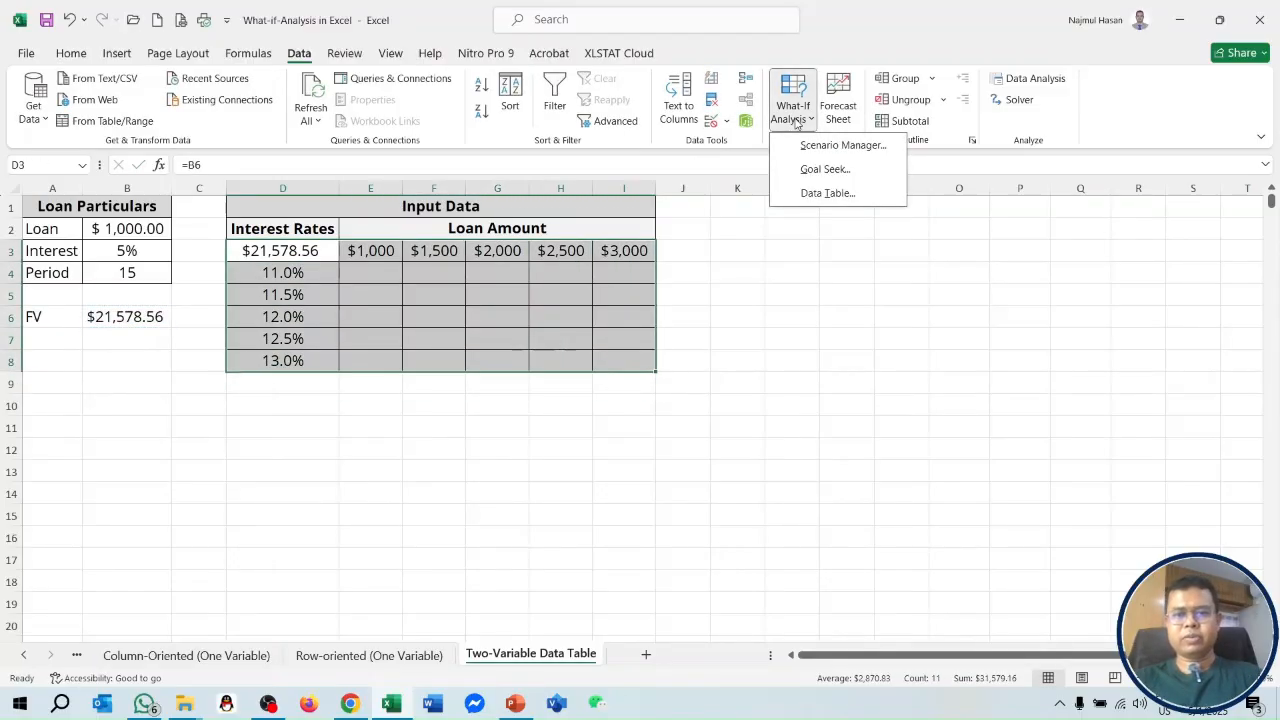
{"action": "left_click", "coordinate": [827, 193]}
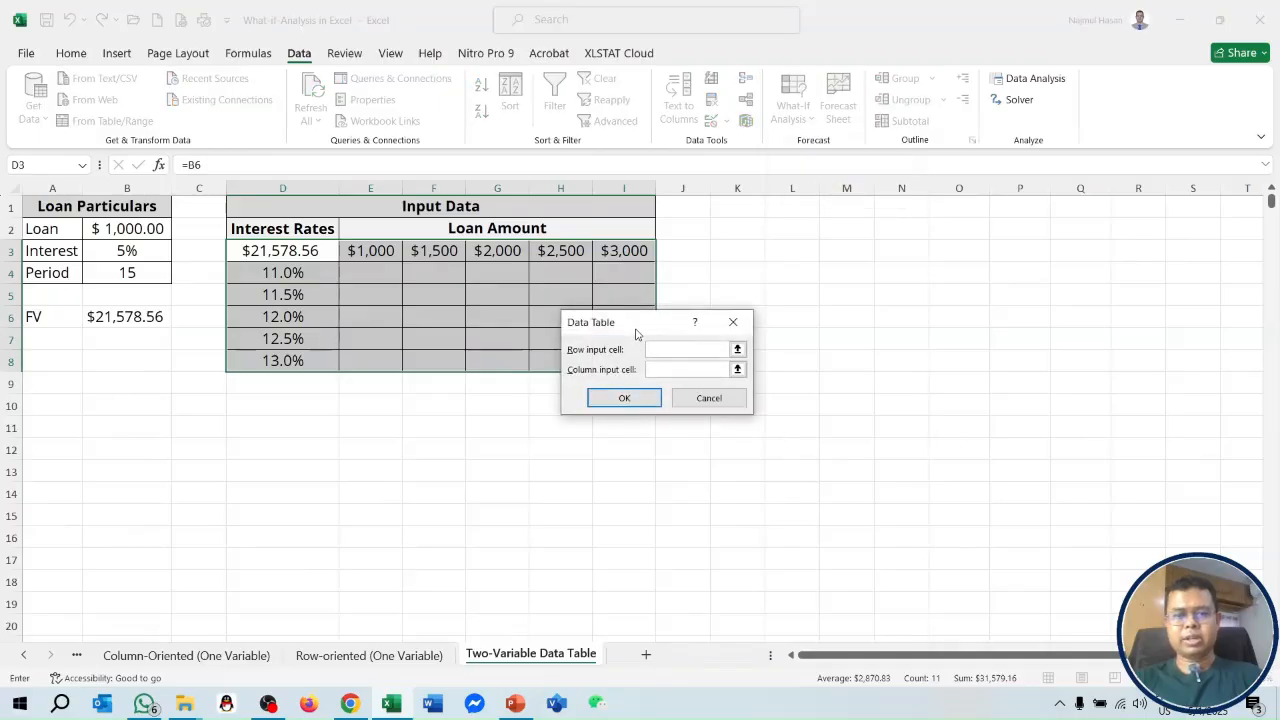
{"action": "left_click_drag", "start_coordinate": [636, 334], "coordinate": [776, 248]}
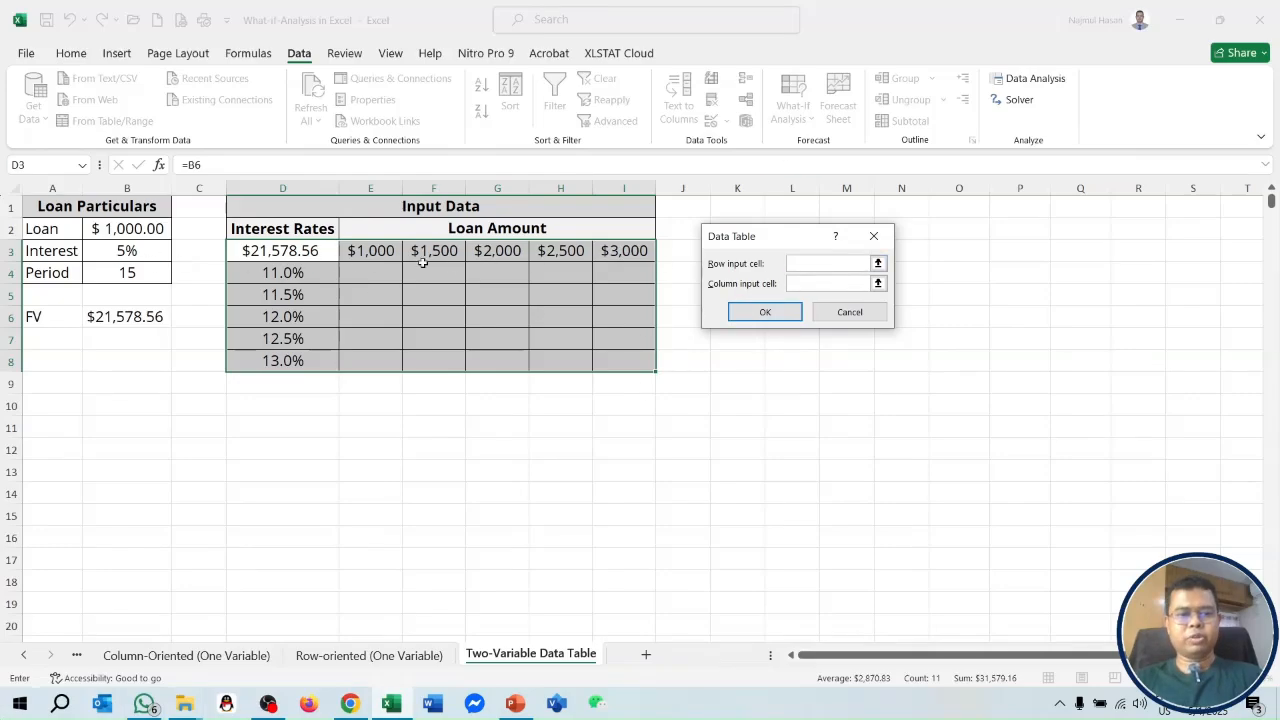
{"action": "left_click", "coordinate": [152, 229]}
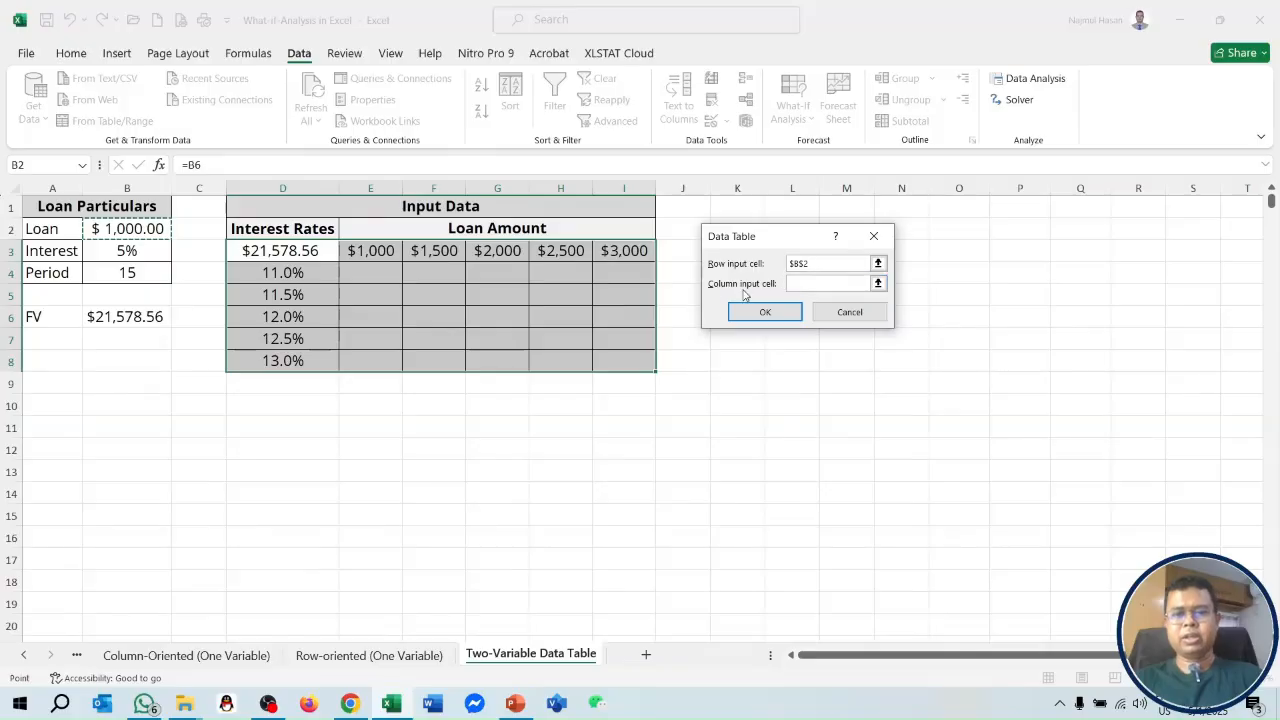
{"action": "left_click", "coordinate": [792, 285]}
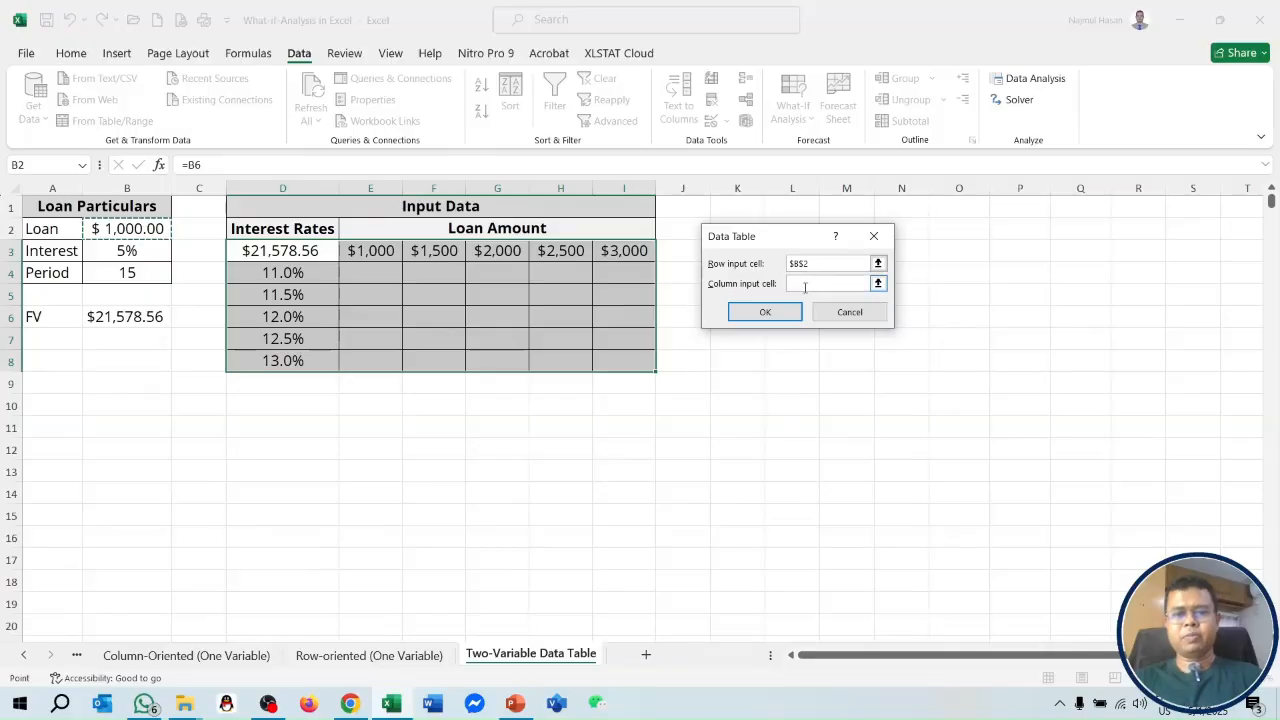
{"action": "left_click", "coordinate": [131, 249]}
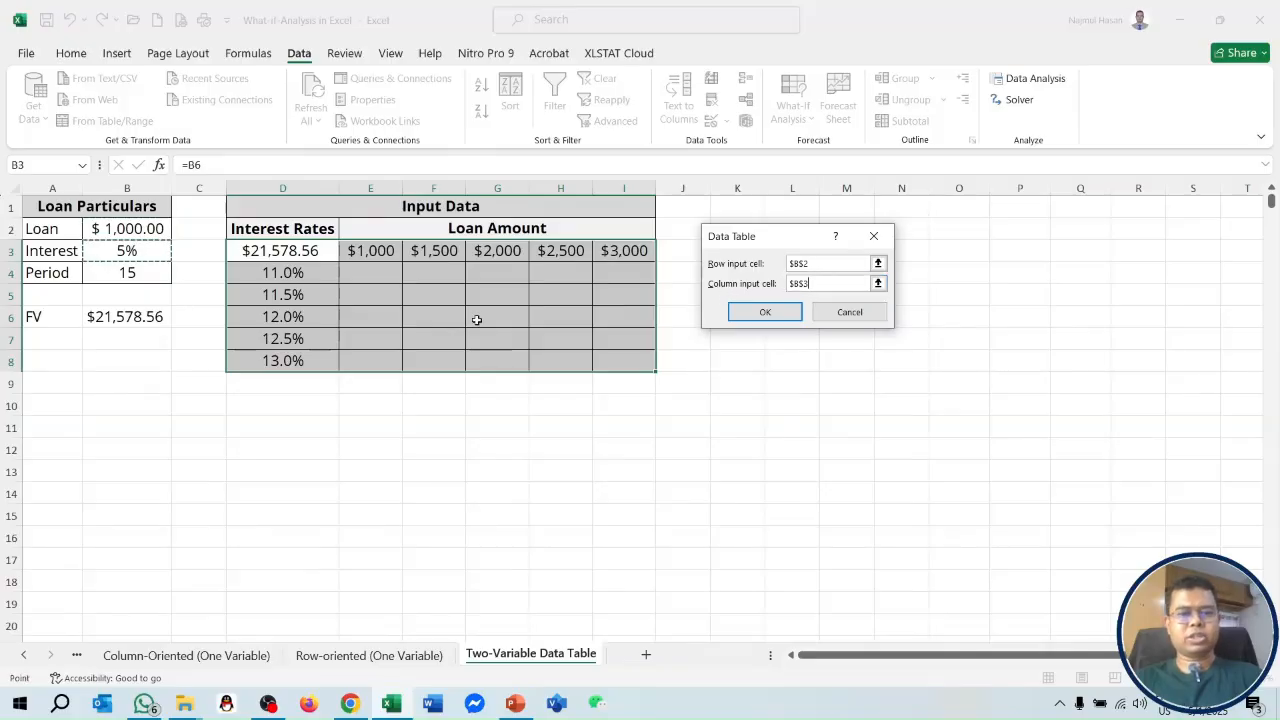
{"action": "left_click", "coordinate": [760, 312]}
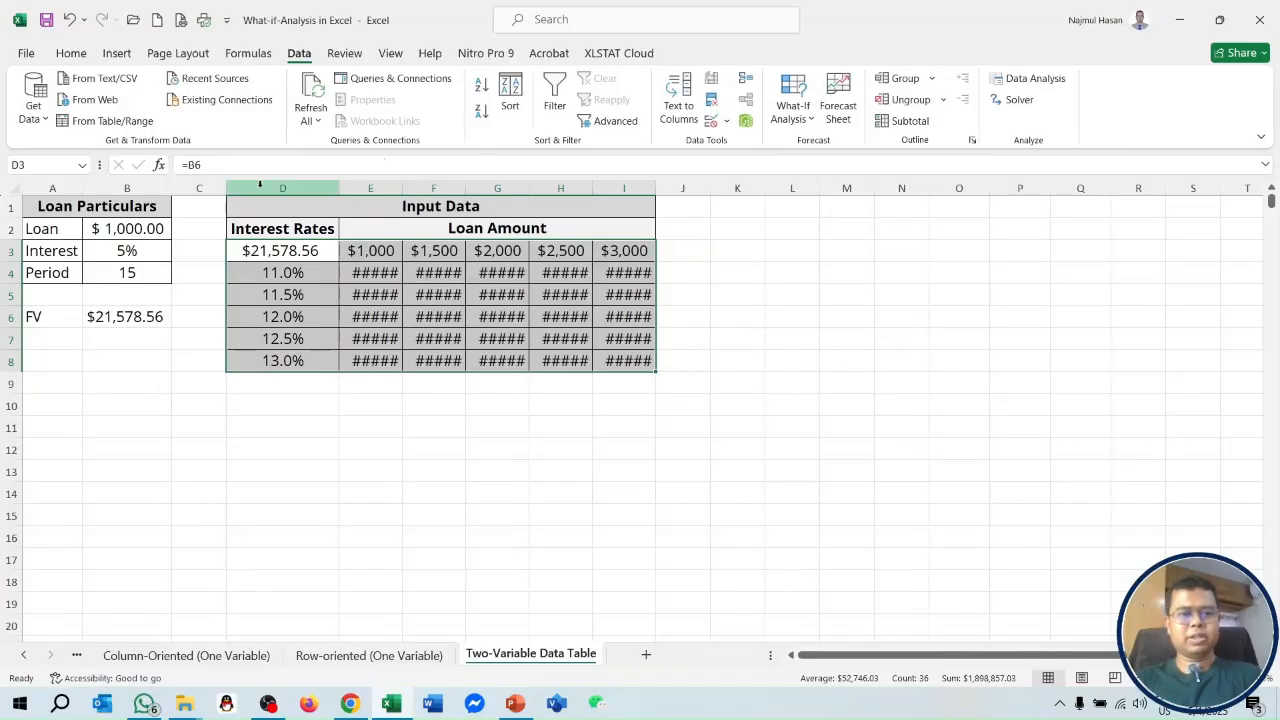
Widen the sheet's columns so the data table results display fully.
{"action": "left_click", "coordinate": [12, 188]}
{"action": "left_click_drag", "start_coordinate": [402, 190], "coordinate": [410, 190]}
{"action": "left_click", "coordinate": [594, 457]}
{"action": "left_click_drag", "start_coordinate": [385, 252], "coordinate": [690, 362]}
{"action": "left_click", "coordinate": [690, 490]}
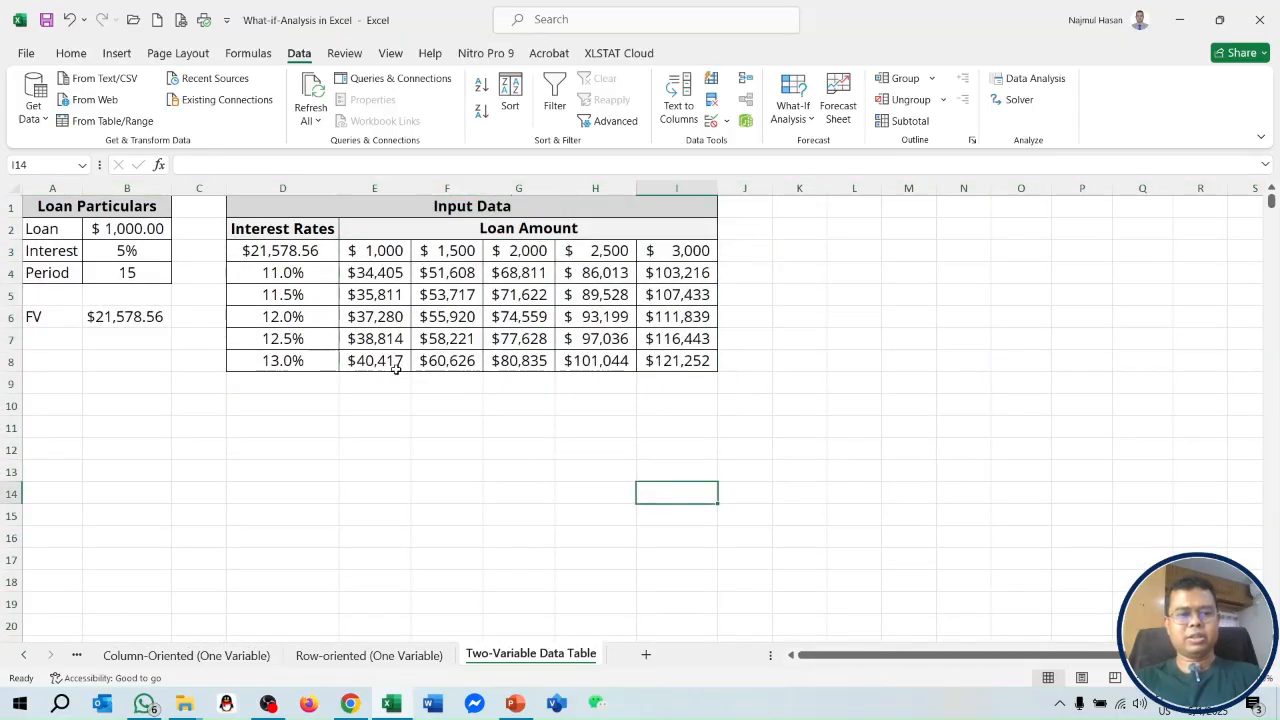
{"action": "left_click_drag", "start_coordinate": [302, 366], "coordinate": [429, 360]}
{"action": "left_click", "coordinate": [663, 250]}
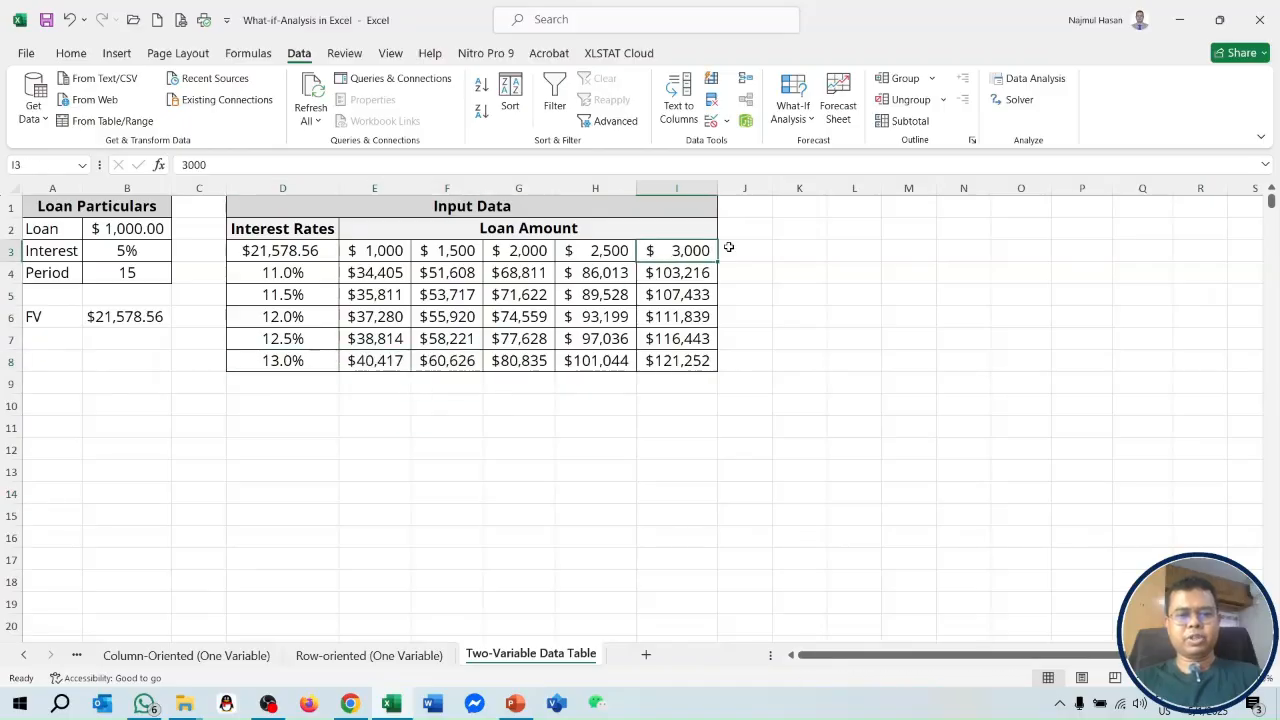